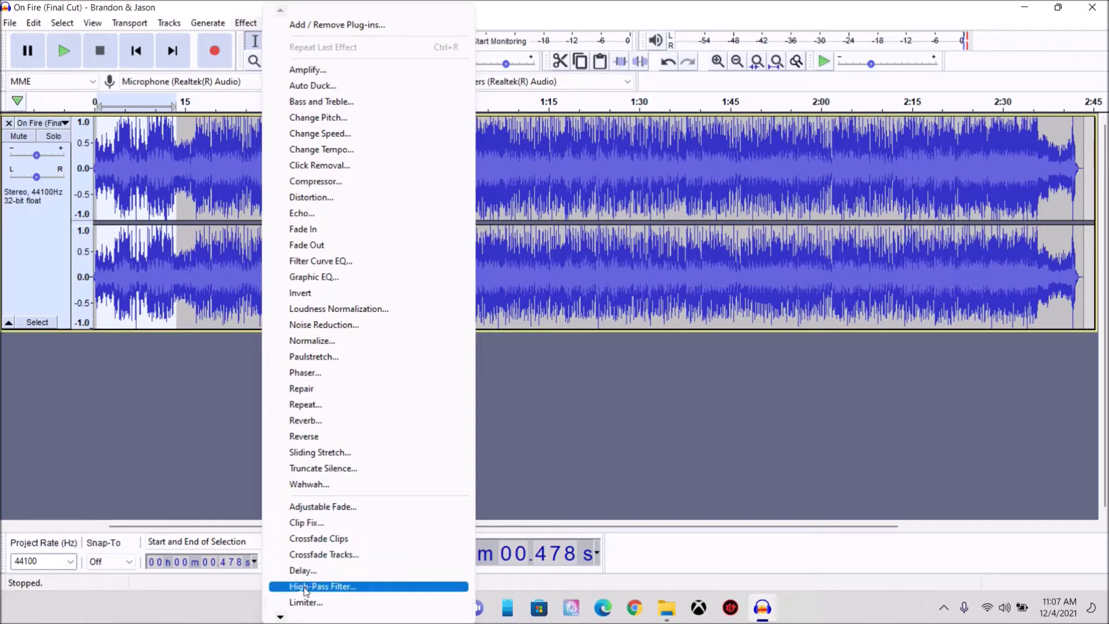
Step: Speed up the selected opening section of the track with Change Speed, using a speed multiplier of 1.126
{"action": "mouse_move", "coordinate": [280, 618]}
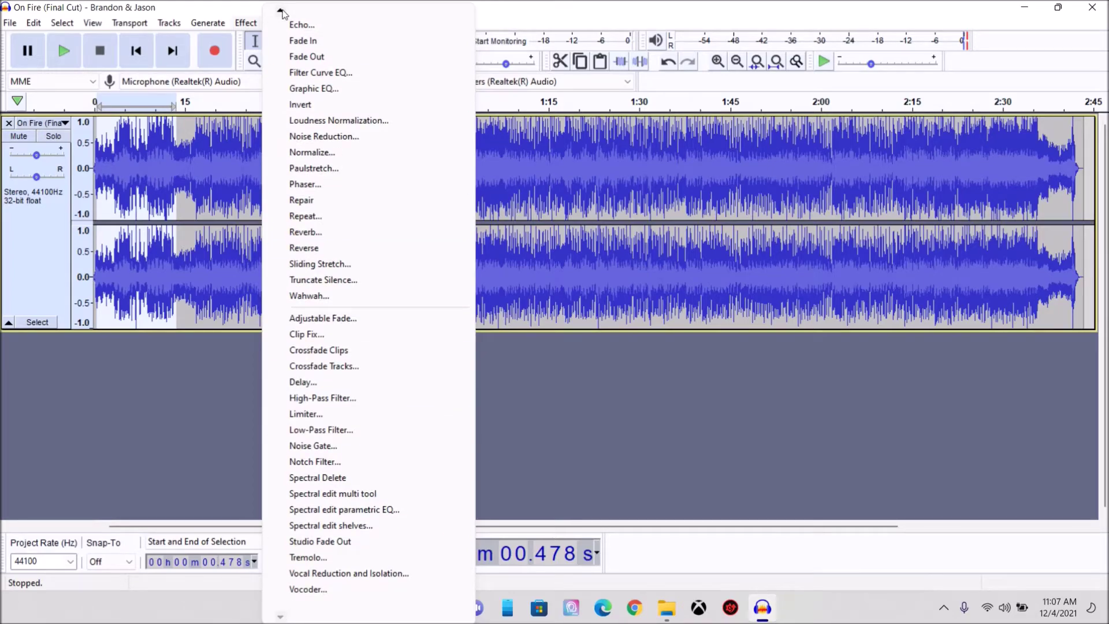
{"action": "mouse_move", "coordinate": [282, 12]}
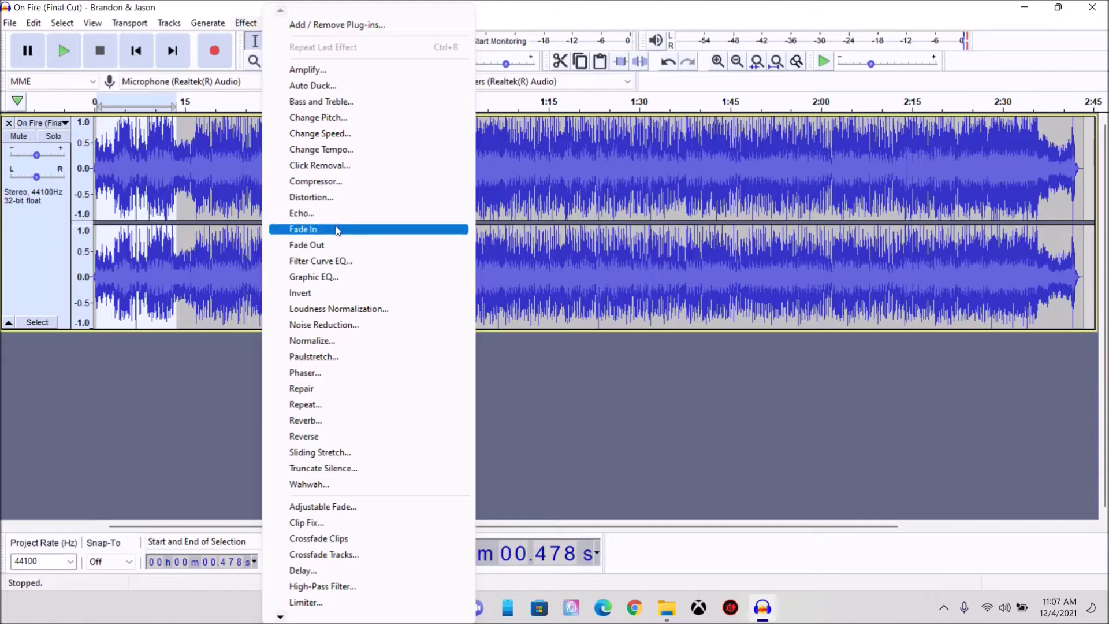
{"action": "left_click", "coordinate": [341, 137]}
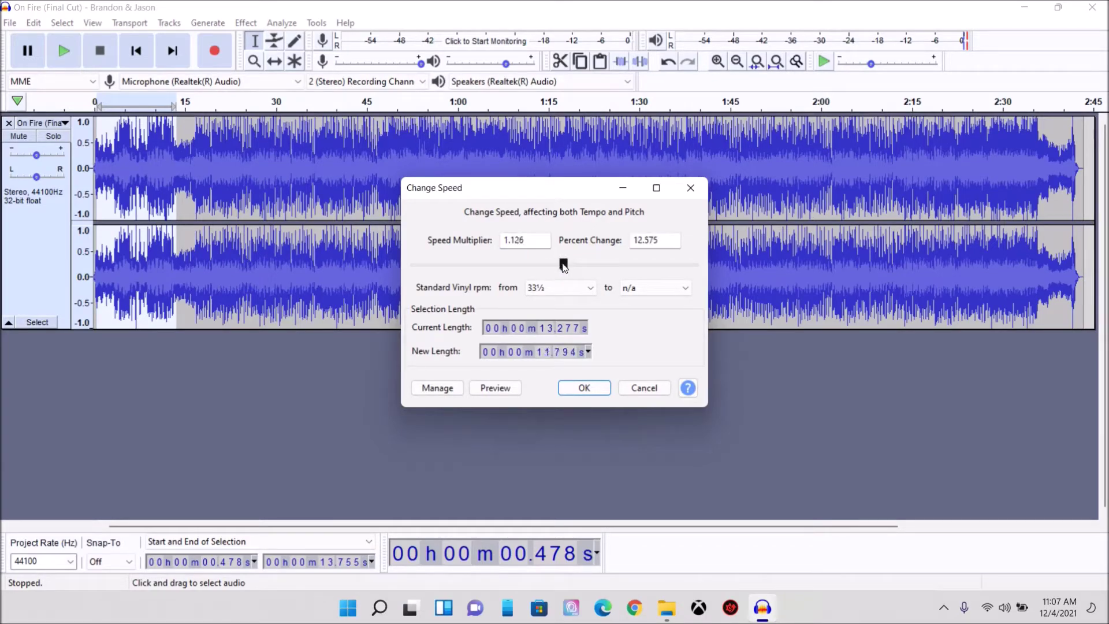
{"action": "left_click", "coordinate": [588, 390]}
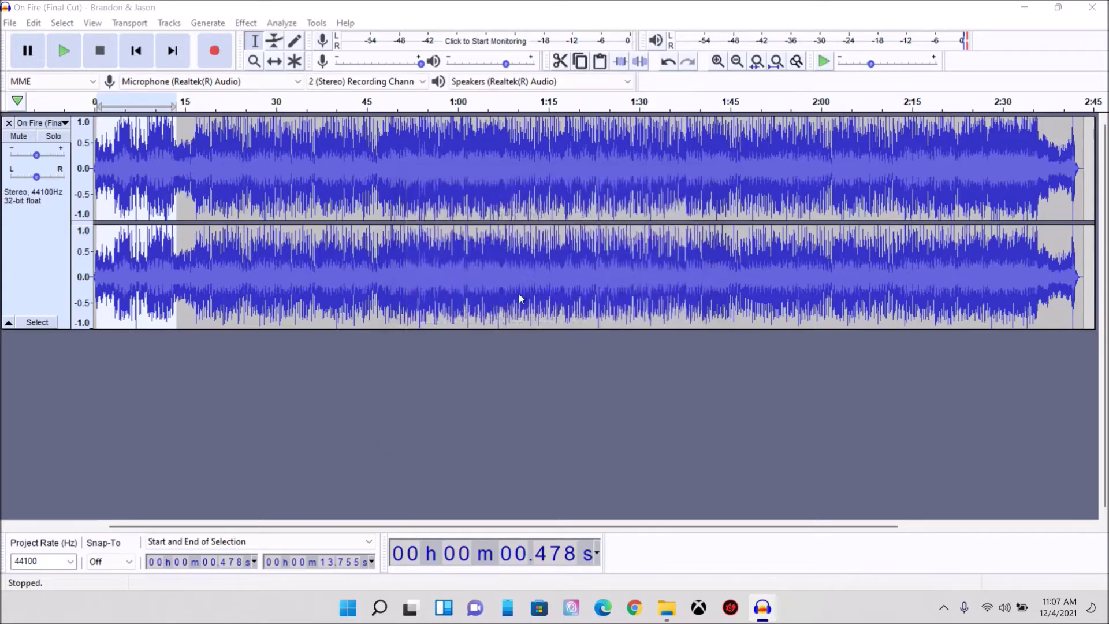
Step: Play the track from its start to hear the speed change, and stop playback
{"action": "left_click", "coordinate": [139, 59]}
{"action": "left_click", "coordinate": [63, 53]}
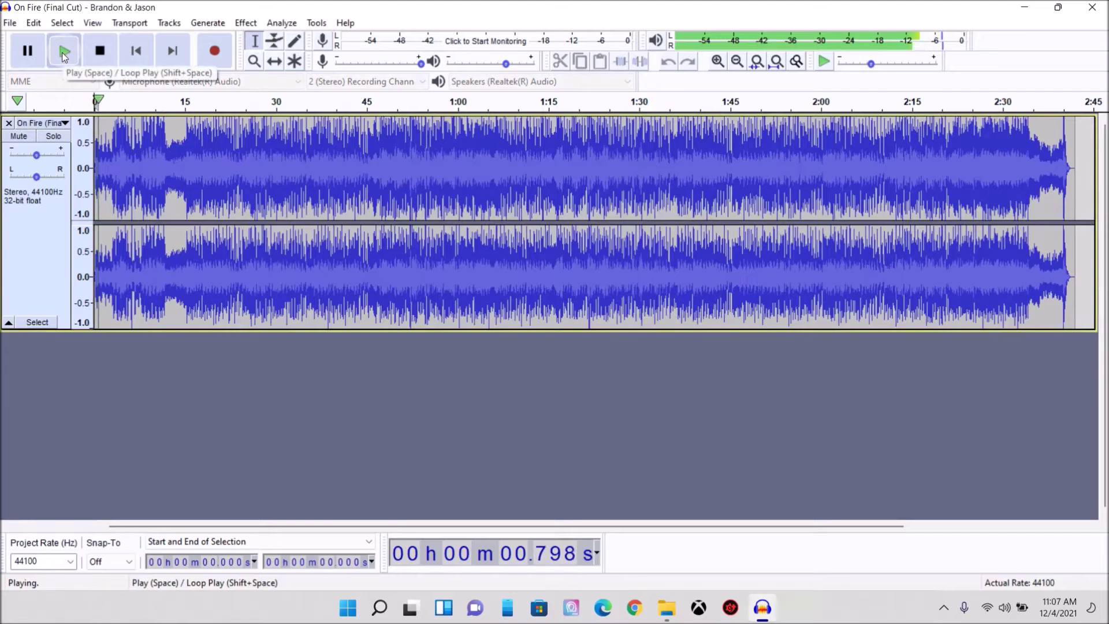
{"action": "left_click", "coordinate": [100, 53]}
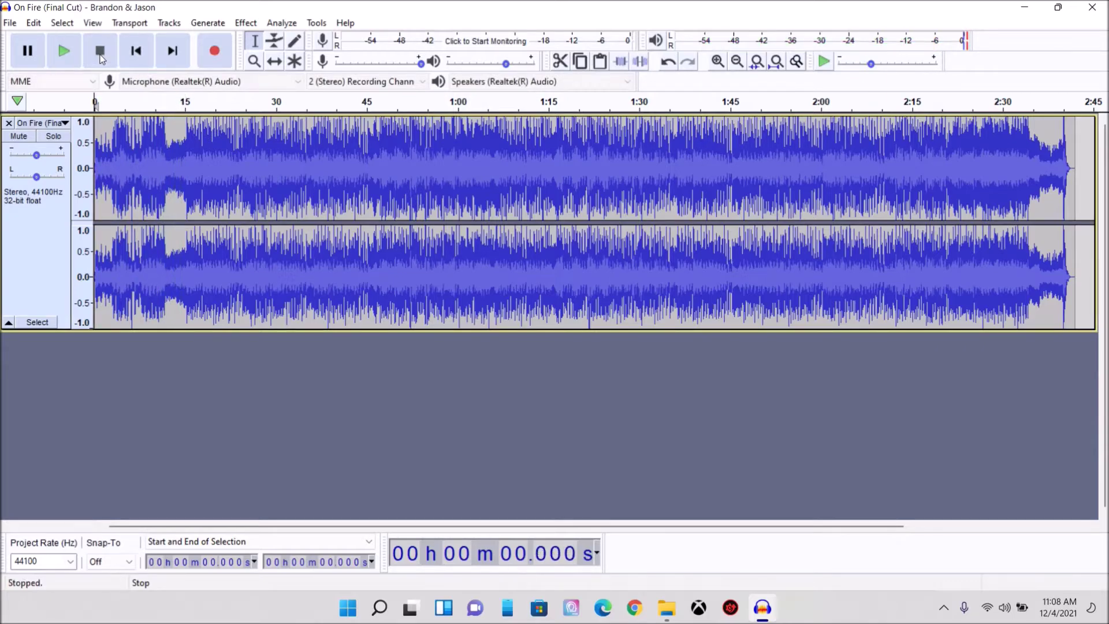
Step: Undo the speed change on the song's opening section
{"action": "left_click", "coordinate": [249, 23]}
{"action": "left_click", "coordinate": [218, 16]}
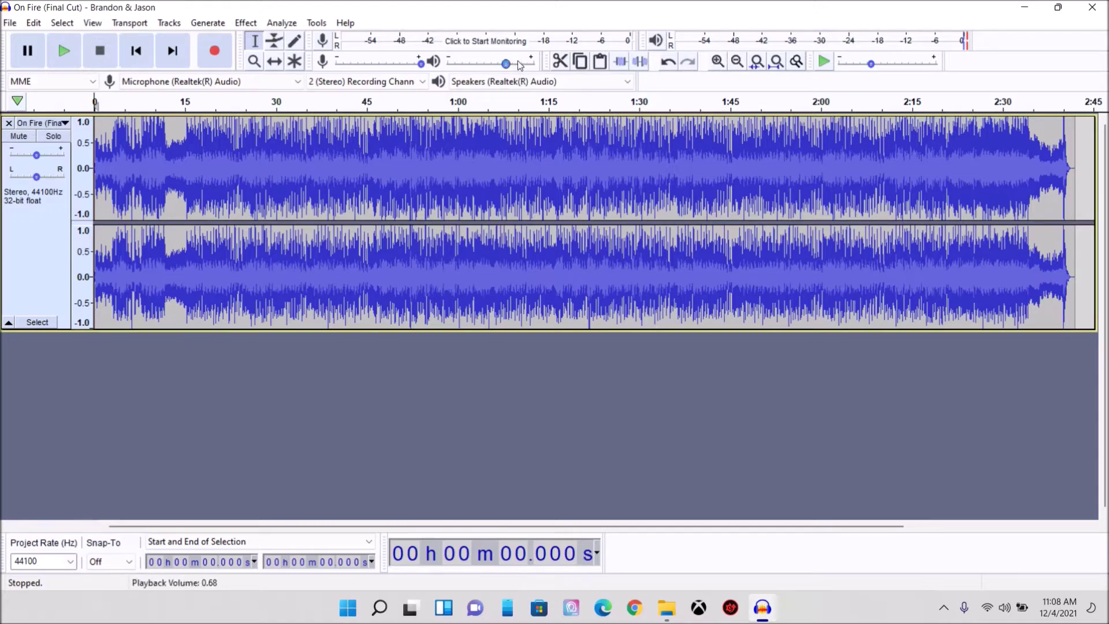
{"action": "left_click", "coordinate": [668, 62]}
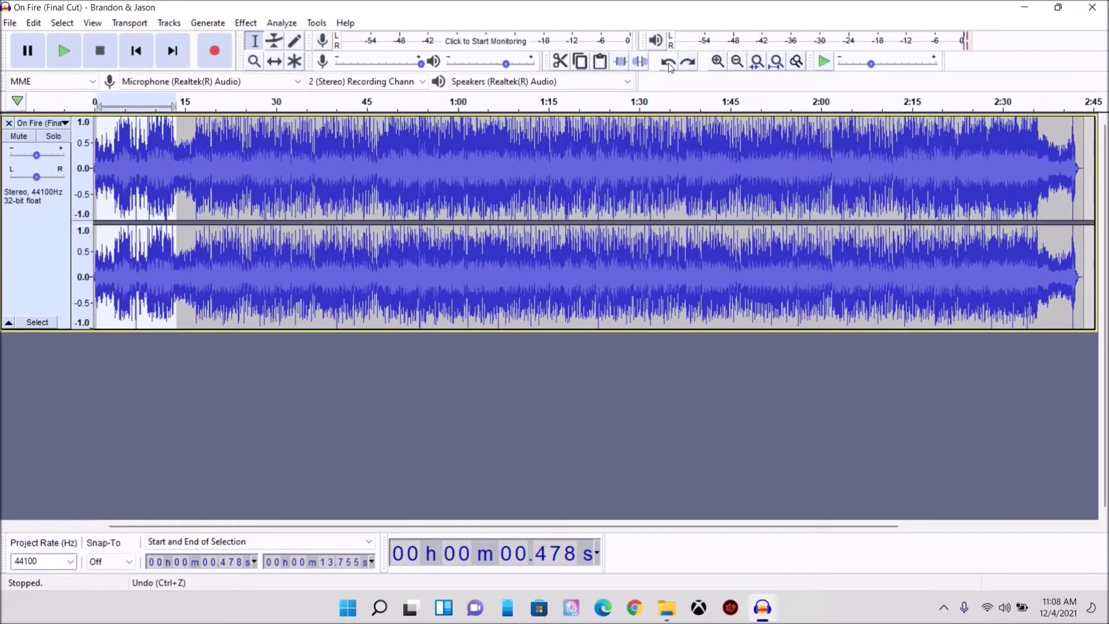
Step: Examine the waveform around the 15-second mark up close with the Zoom tool, and return to a wider view
{"action": "left_click", "coordinate": [256, 62]}
{"action": "left_click", "coordinate": [183, 155]}
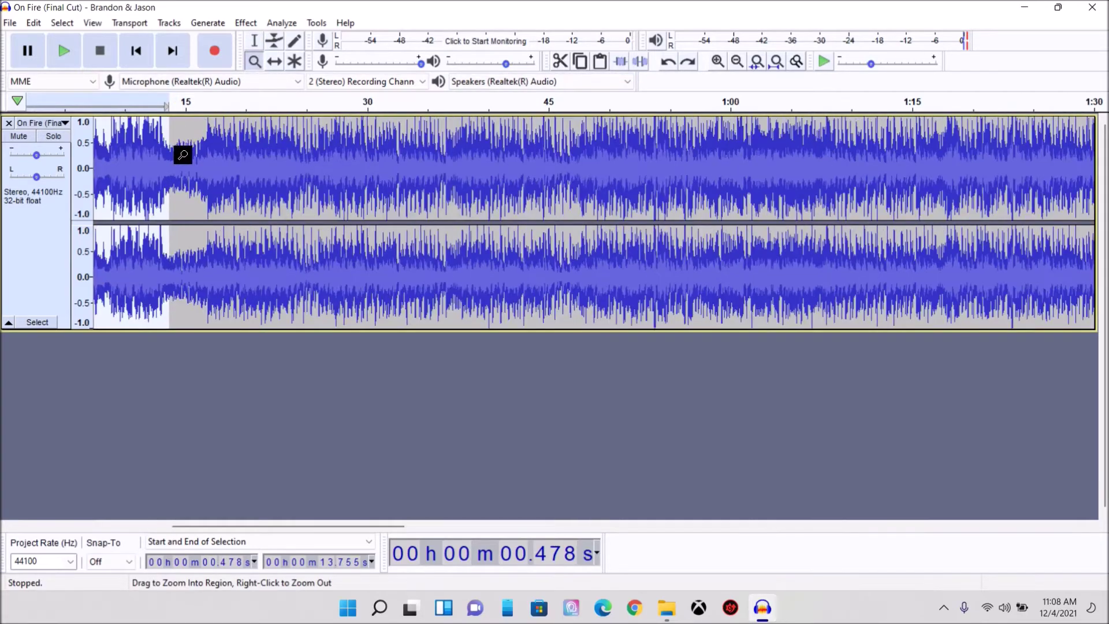
{"action": "left_click", "coordinate": [182, 155]}
{"action": "left_click", "coordinate": [183, 155]}
{"action": "left_click", "coordinate": [183, 154]}
{"action": "left_click", "coordinate": [183, 154]}
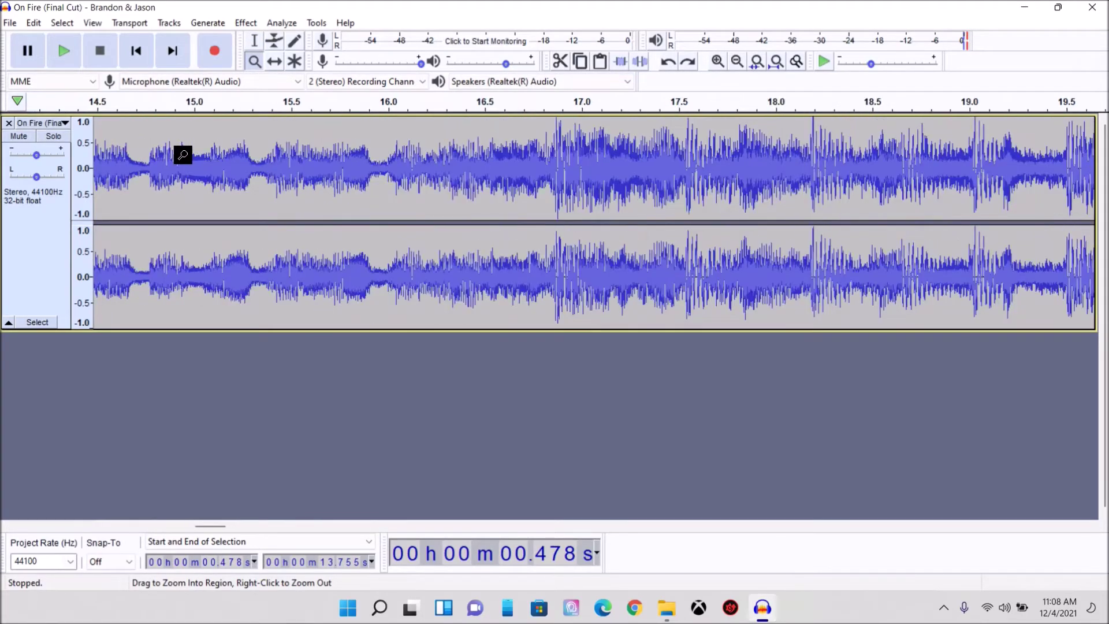
{"action": "left_click", "coordinate": [183, 154]}
{"action": "left_click", "coordinate": [182, 154]}
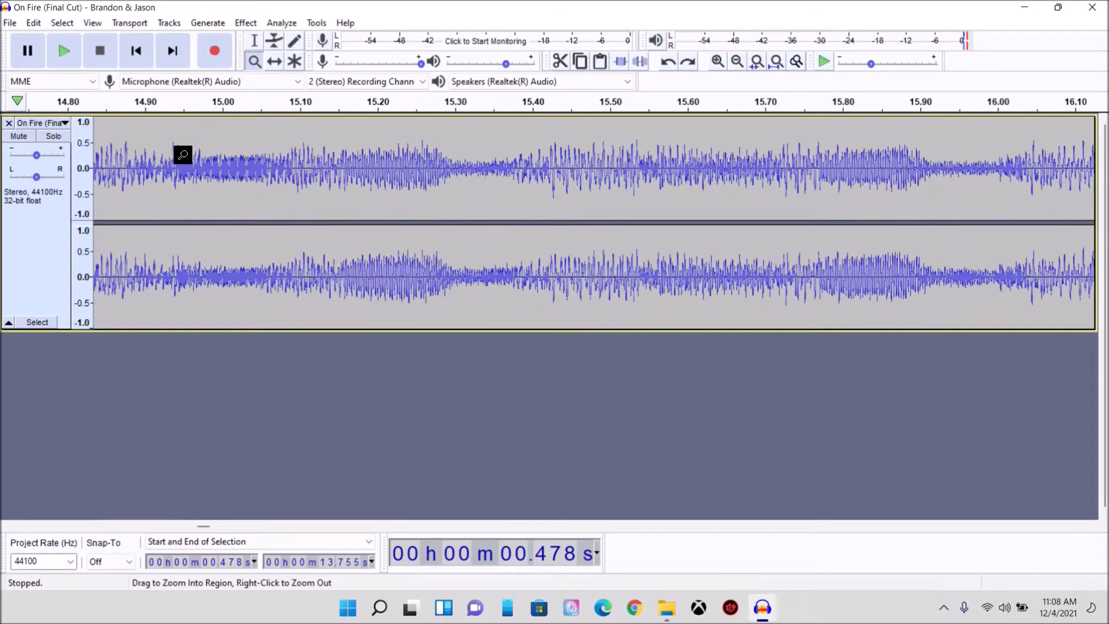
{"action": "left_click", "coordinate": [183, 155]}
{"action": "left_click", "coordinate": [183, 155]}
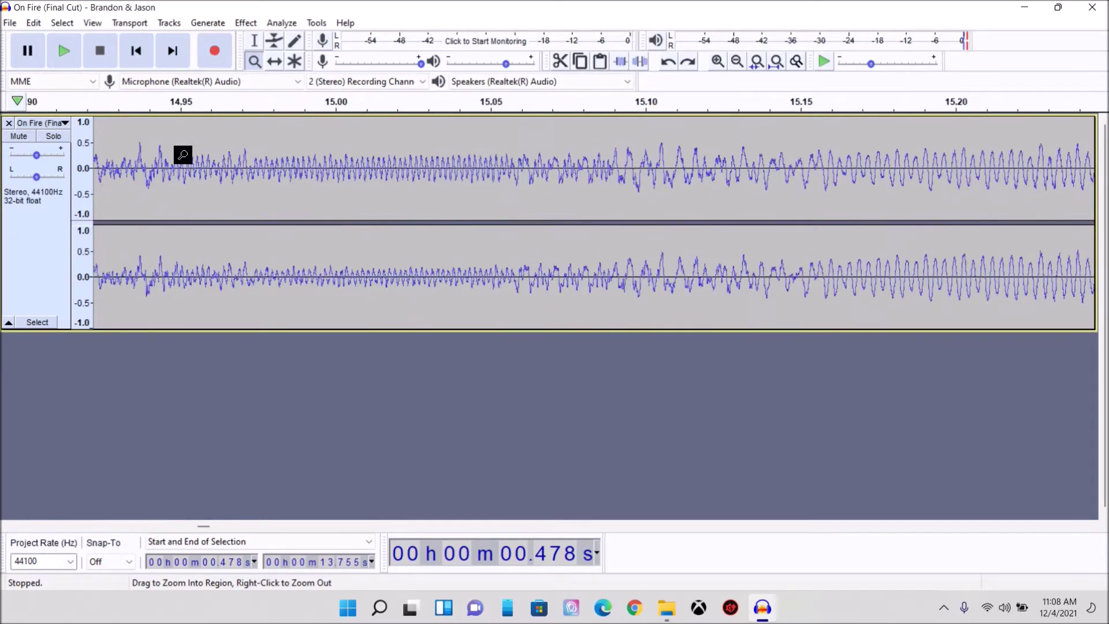
{"action": "right_click", "coordinate": [183, 155]}
{"action": "right_click", "coordinate": [182, 155]}
{"action": "right_click", "coordinate": [183, 155]}
{"action": "right_click", "coordinate": [183, 155]}
{"action": "right_click", "coordinate": [183, 154]}
{"action": "right_click", "coordinate": [183, 155]}
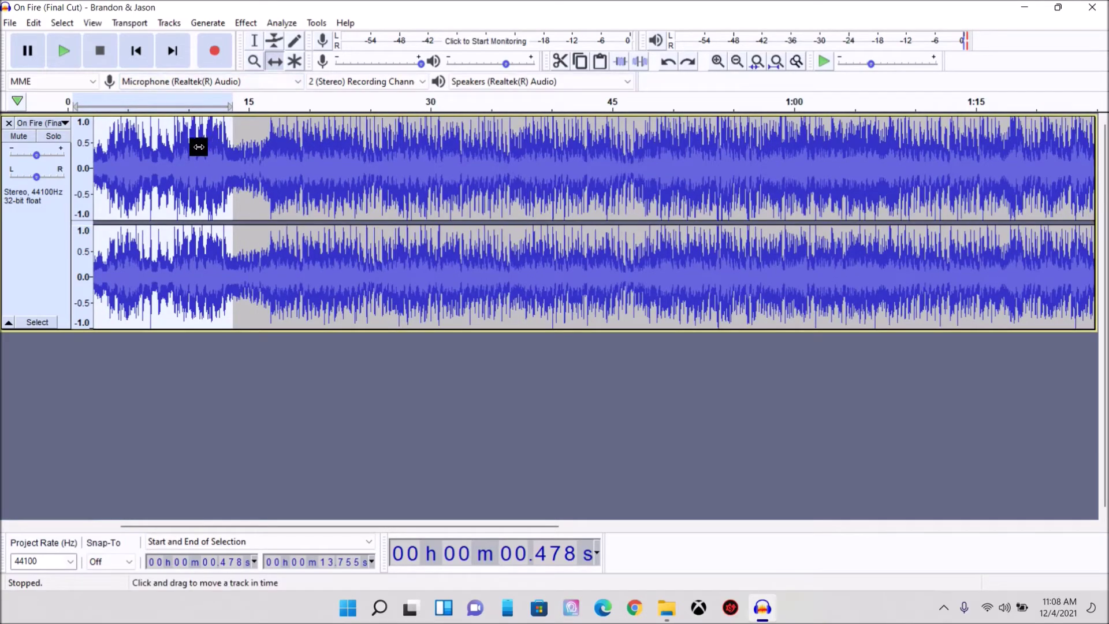
Step: Shift the song clip along the timeline to start at about 1.9 s, and place the cursor at about 16.9 s
{"action": "mouse_move", "coordinate": [161, 159]}
{"action": "left_mouse_down"}
{"action": "mouse_move", "coordinate": [490, 160]}
{"action": "mouse_move", "coordinate": [178, 165]}
{"action": "left_mouse_up"}
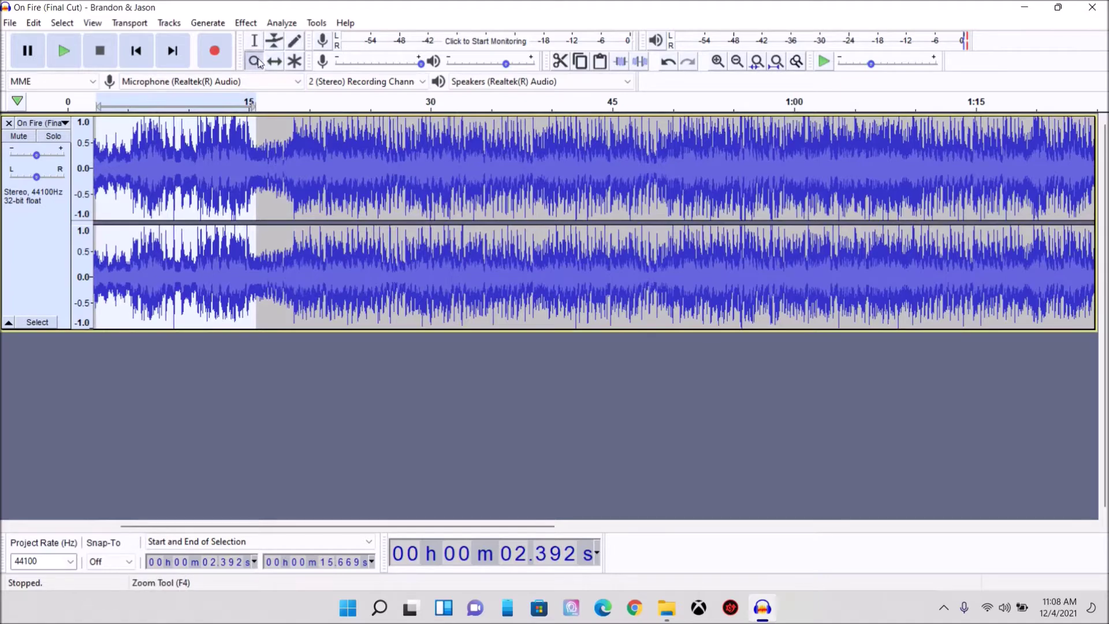
{"action": "left_click", "coordinate": [256, 43]}
{"action": "left_click", "coordinate": [273, 145]}
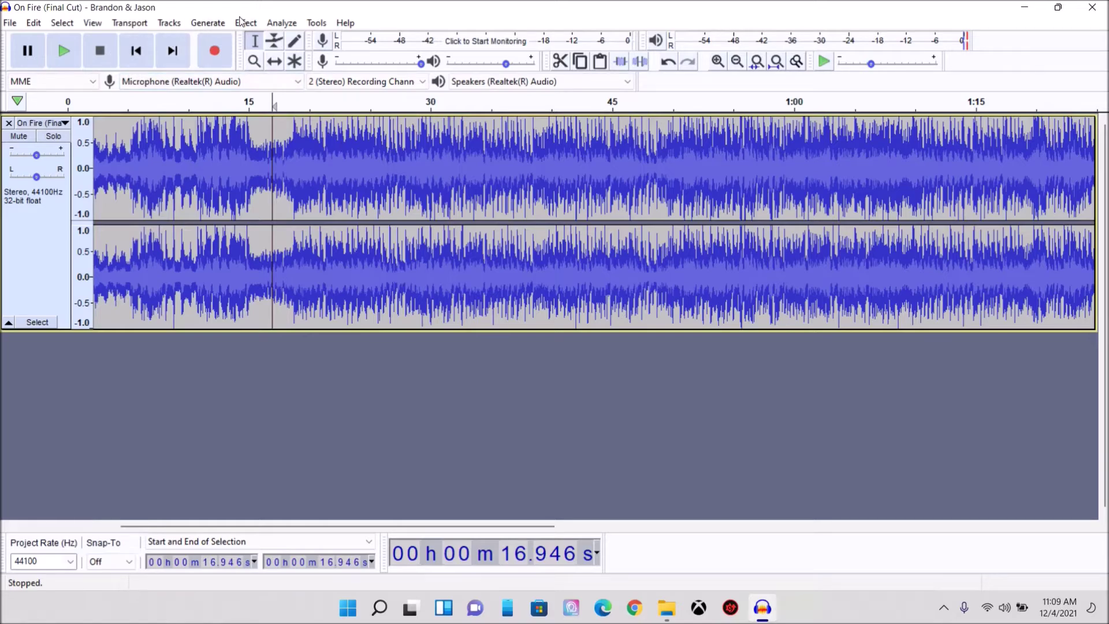
Step: Add a new empty stereo track to the project
{"action": "left_click", "coordinate": [172, 24]}
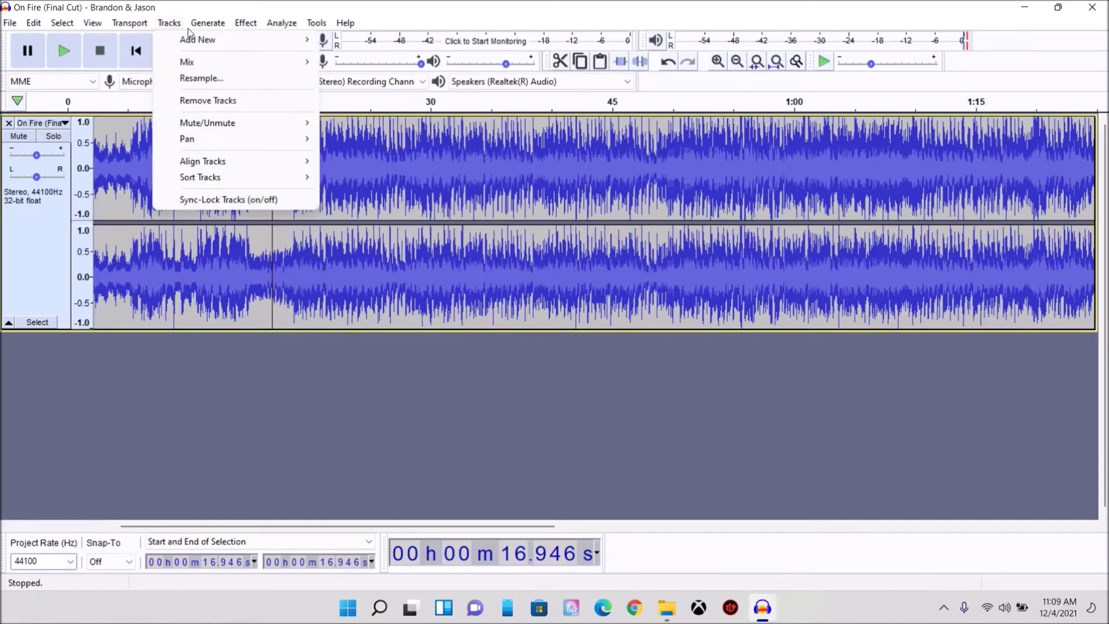
{"action": "mouse_move", "coordinate": [185, 45]}
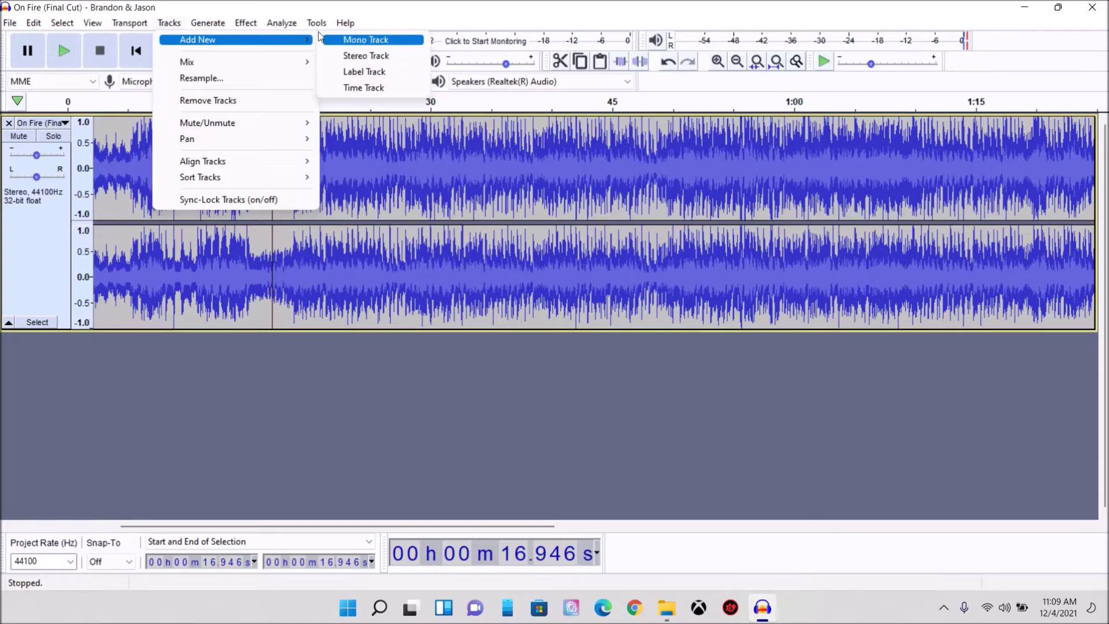
{"action": "left_click", "coordinate": [172, 24]}
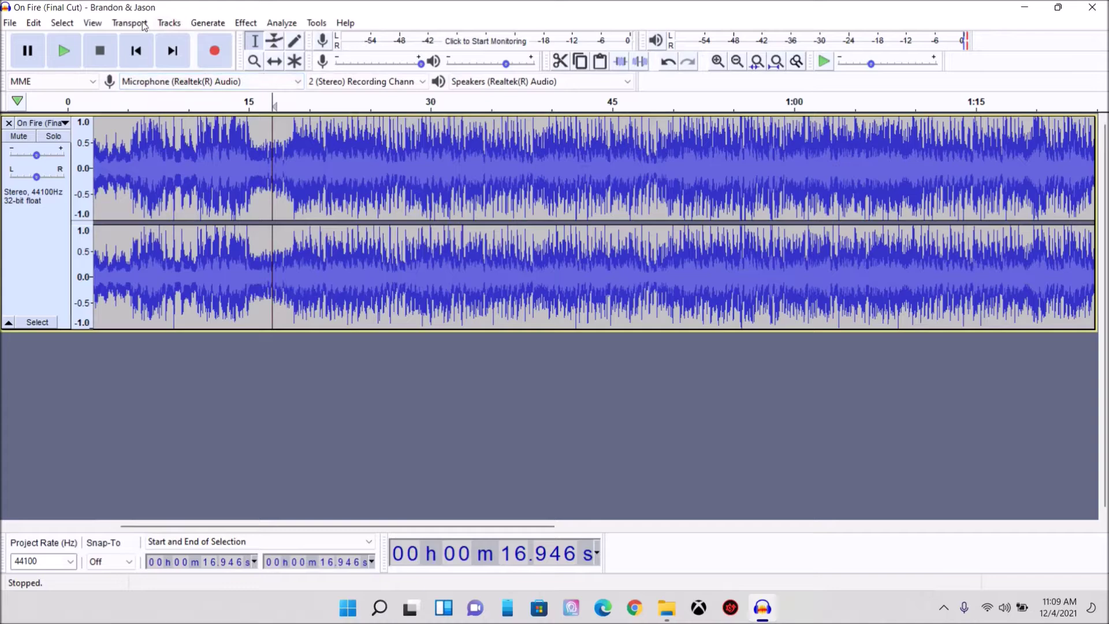
{"action": "left_click", "coordinate": [167, 23]}
{"action": "mouse_move", "coordinate": [242, 39]}
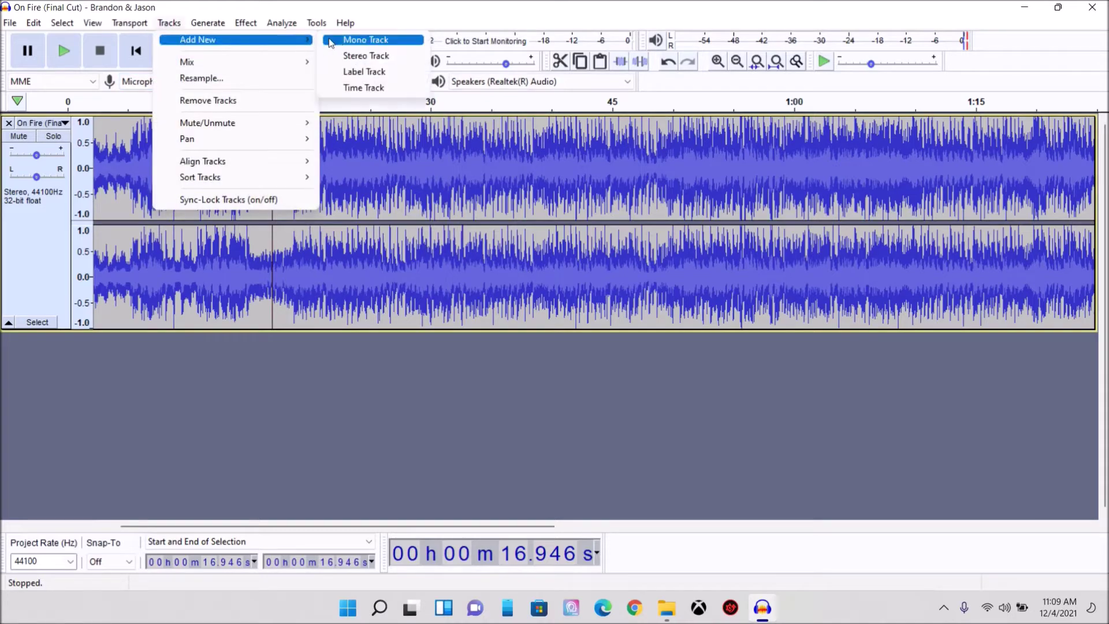
{"action": "left_click", "coordinate": [354, 56]}
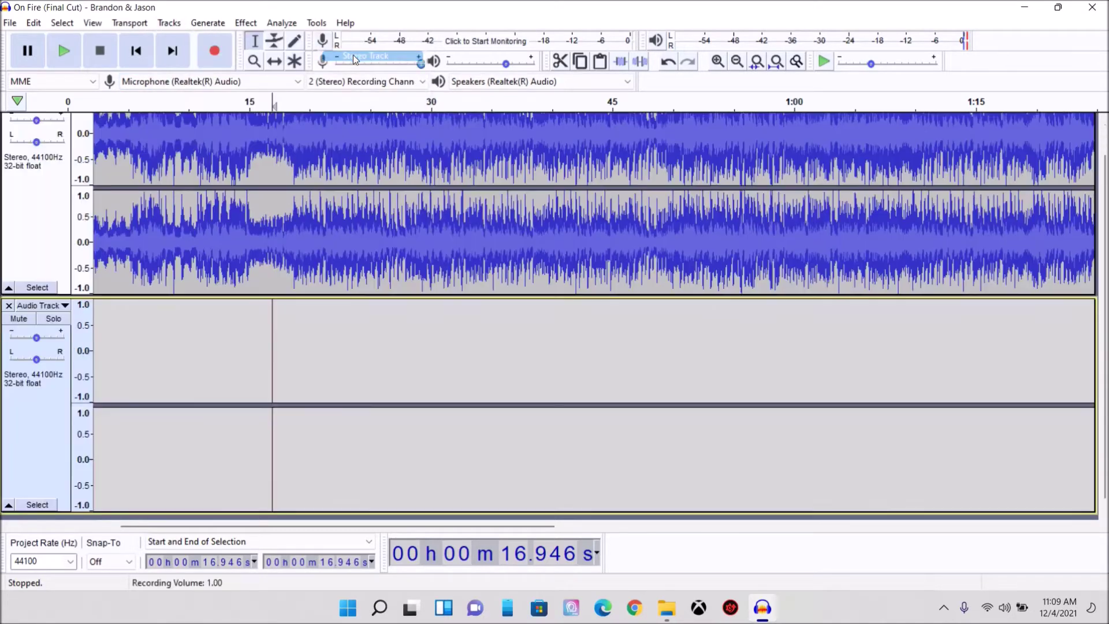
Step: Record about 6 seconds of microphone audio onto the new stereo track, starting at 0 s
{"action": "left_click", "coordinate": [42, 431]}
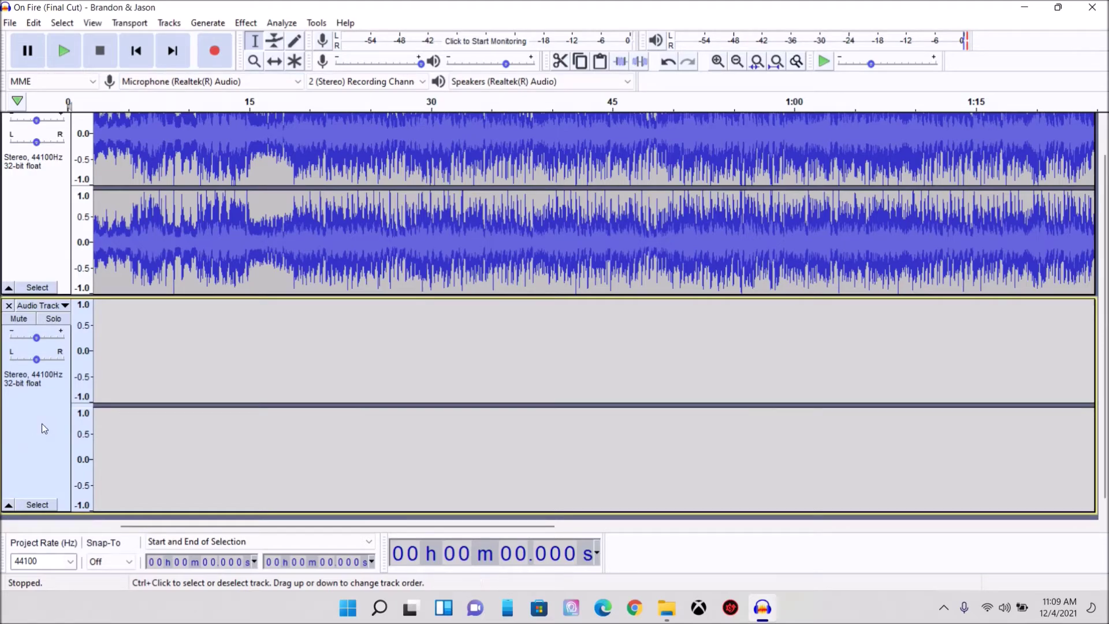
{"action": "left_click", "coordinate": [222, 52]}
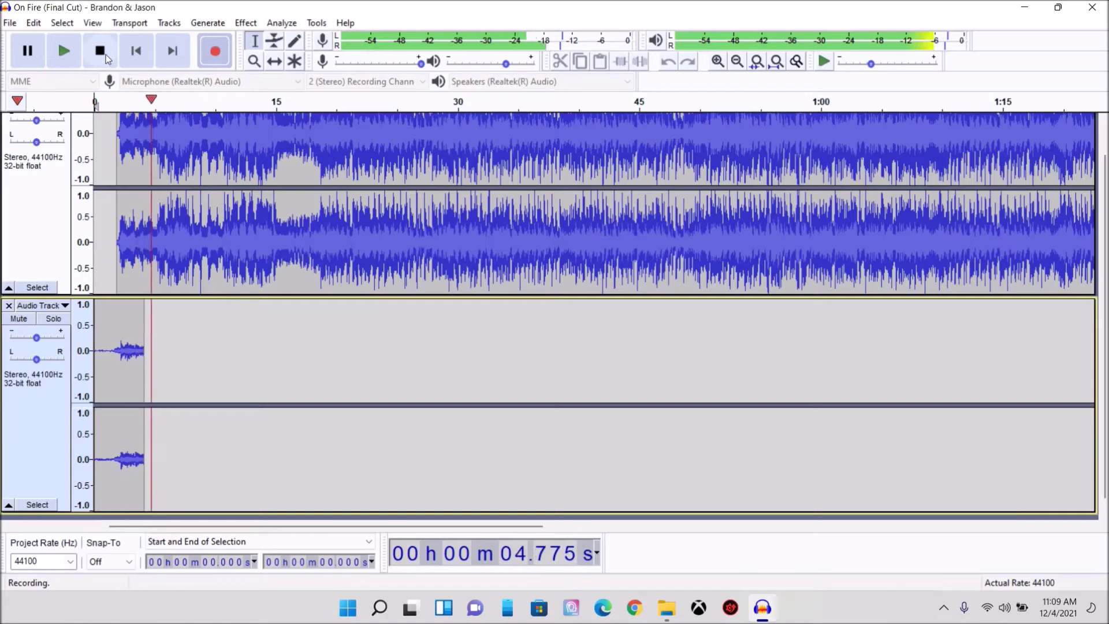
{"action": "left_click", "coordinate": [101, 53]}
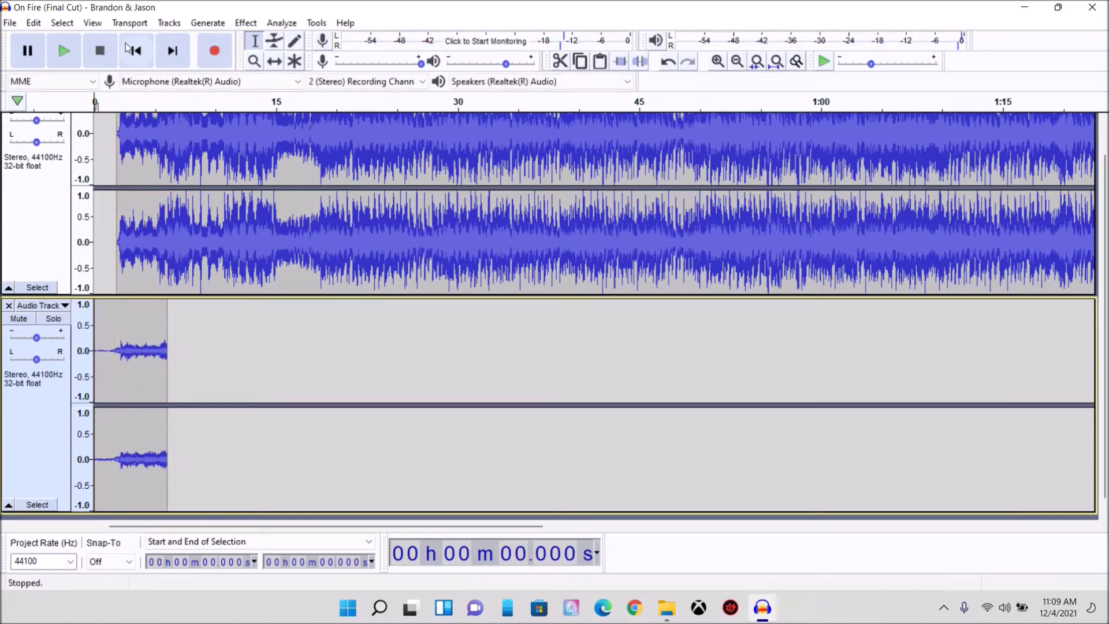
Step: Play the recording together with the song, listen to it again with the new track soloed, and turn solo off
{"action": "left_click", "coordinate": [68, 55]}
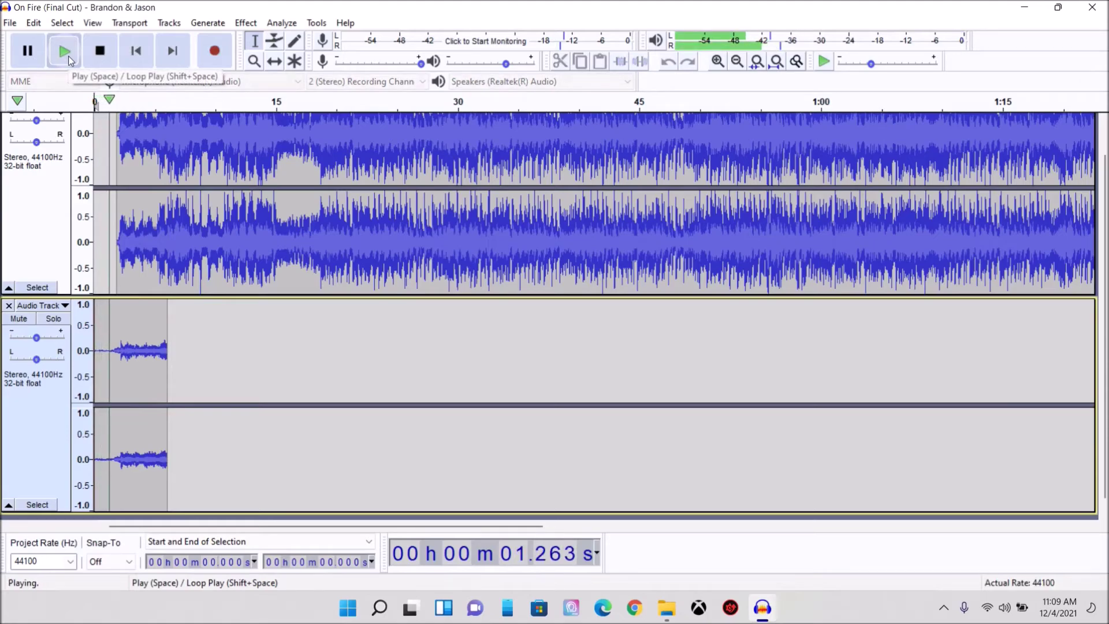
{"action": "left_click", "coordinate": [100, 52]}
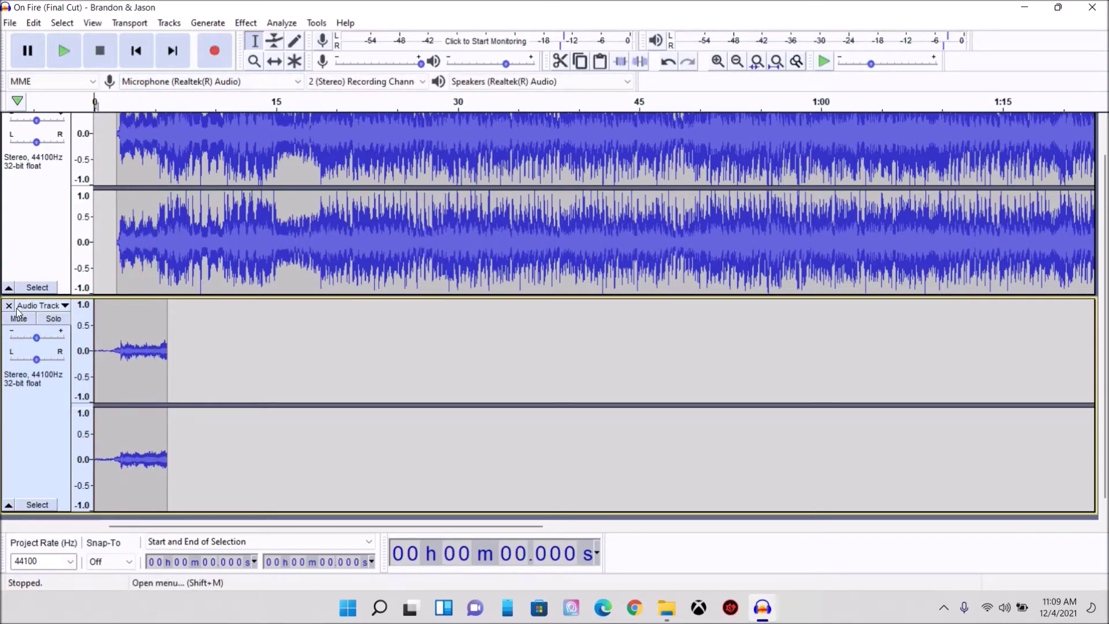
{"action": "left_click", "coordinate": [62, 321]}
{"action": "left_click", "coordinate": [79, 61]}
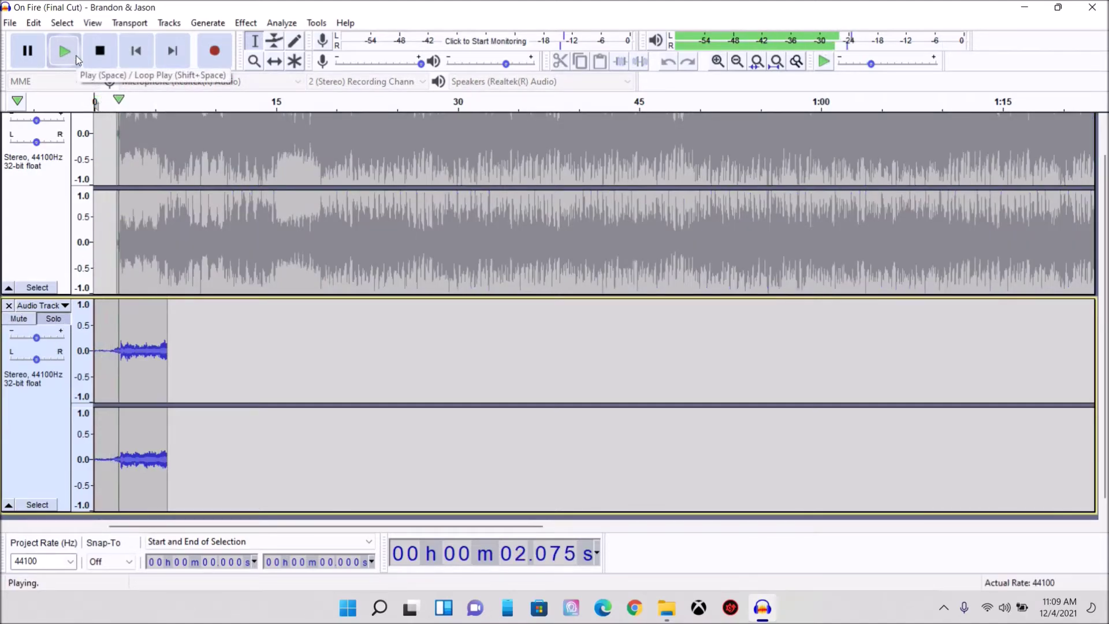
{"action": "left_click", "coordinate": [100, 51]}
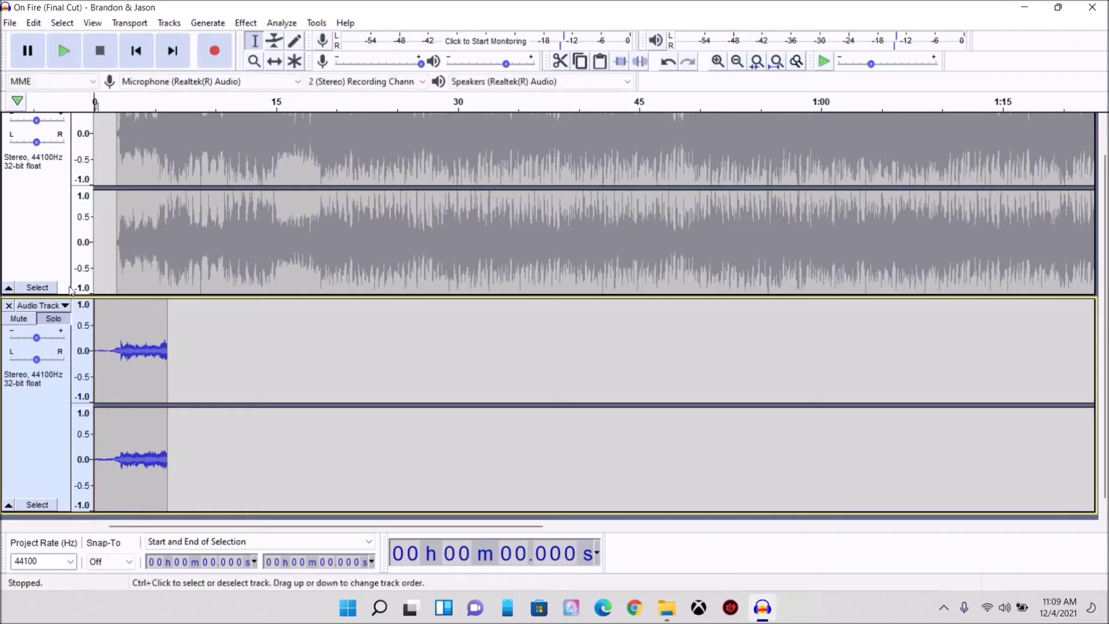
{"action": "left_click", "coordinate": [53, 319]}
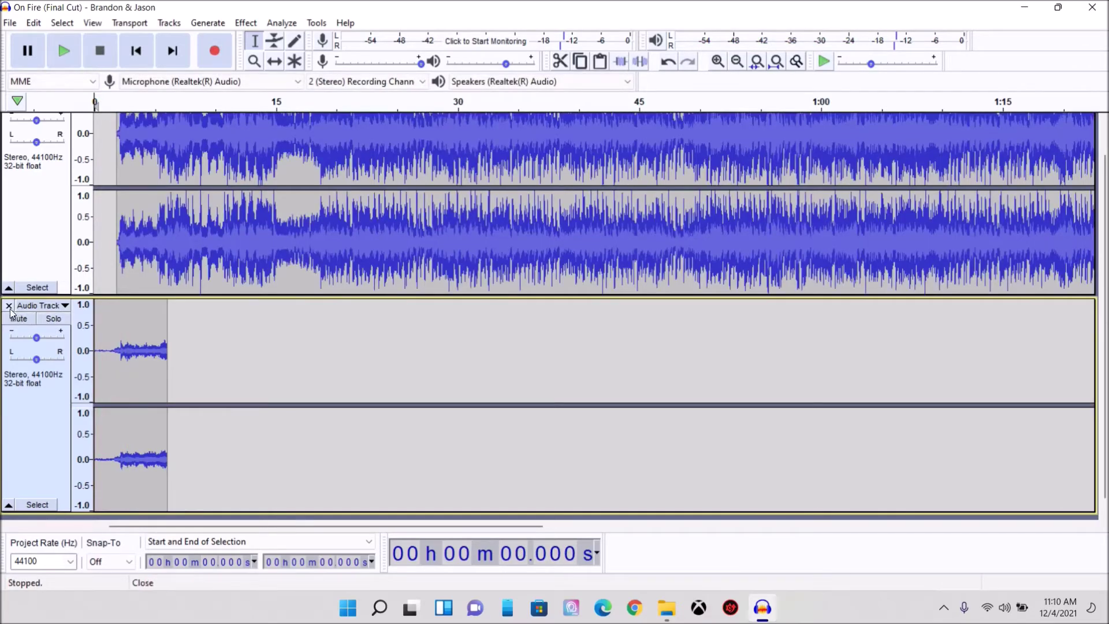
Step: Remove the recorded audio track from the project
{"action": "left_click", "coordinate": [9, 310]}
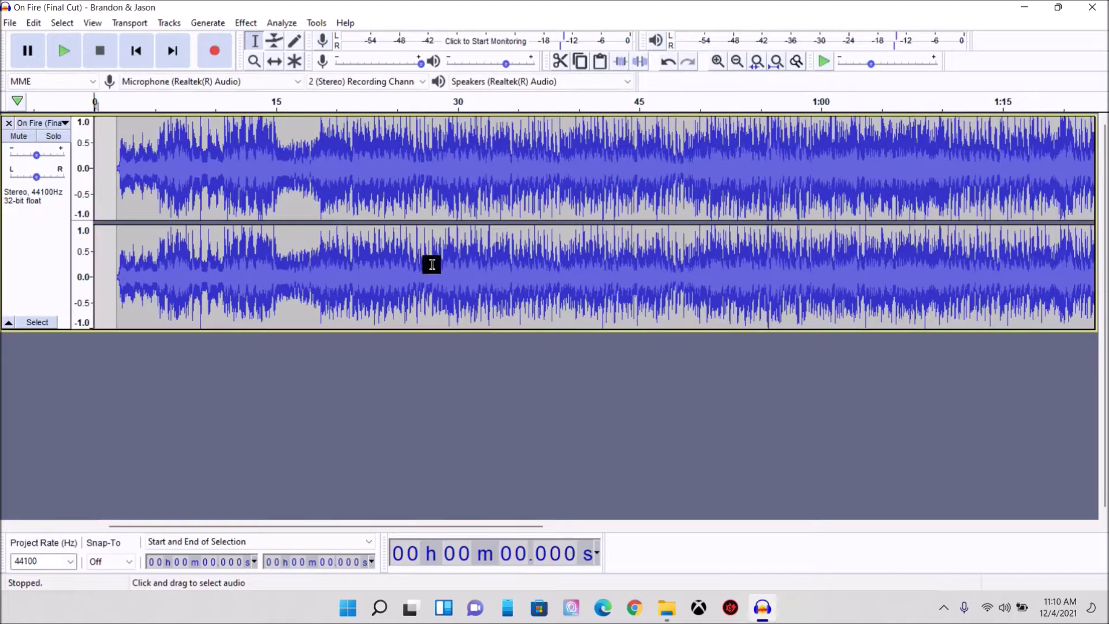
{"action": "left_click", "coordinate": [154, 178]}
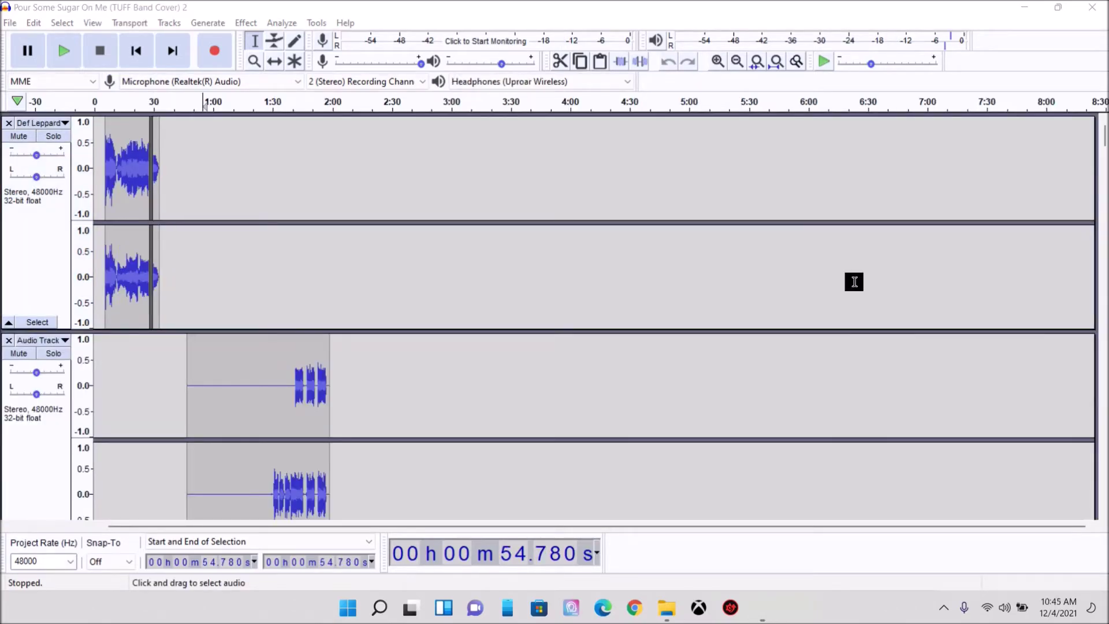
Step: Look through the multitrack project's tracks from the Def Leppard track downward, and return to the vocal track with audio starting near 0:55
{"action": "scroll", "coordinate": [854, 282], "scroll_direction": "down", "scroll_amount": 5}
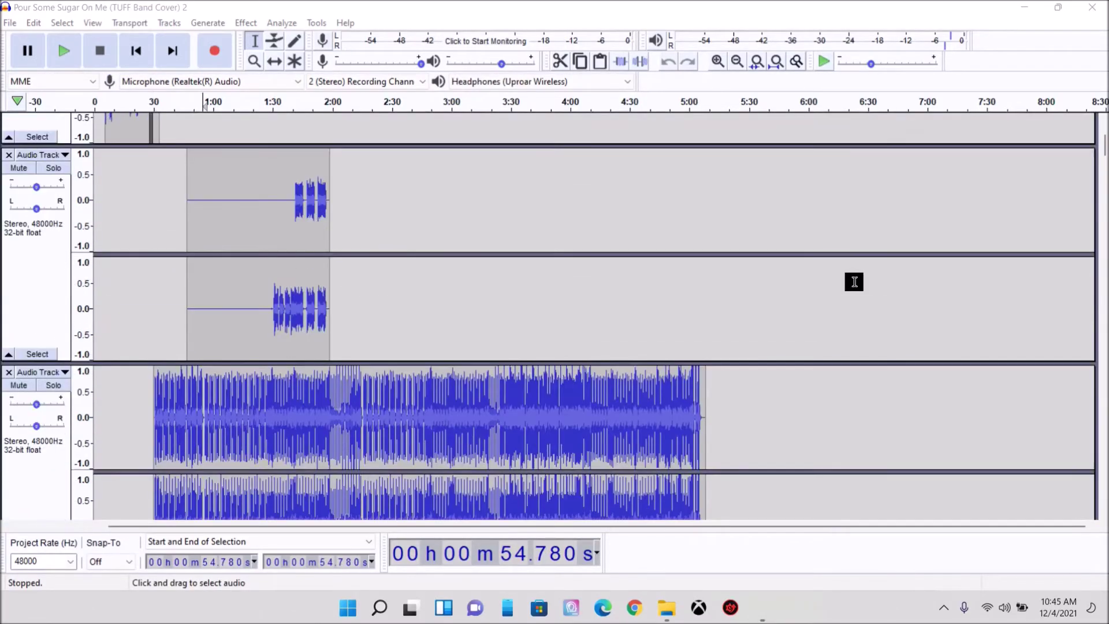
{"action": "scroll", "coordinate": [854, 282], "scroll_direction": "down", "scroll_amount": 5}
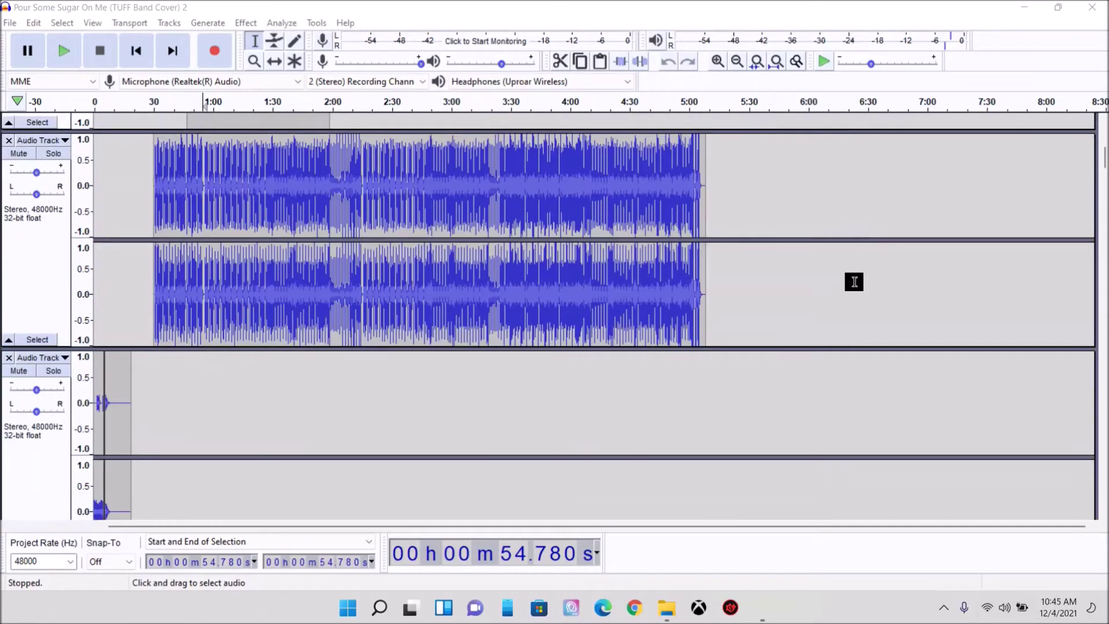
{"action": "scroll", "coordinate": [855, 282], "scroll_direction": "down", "scroll_amount": 6}
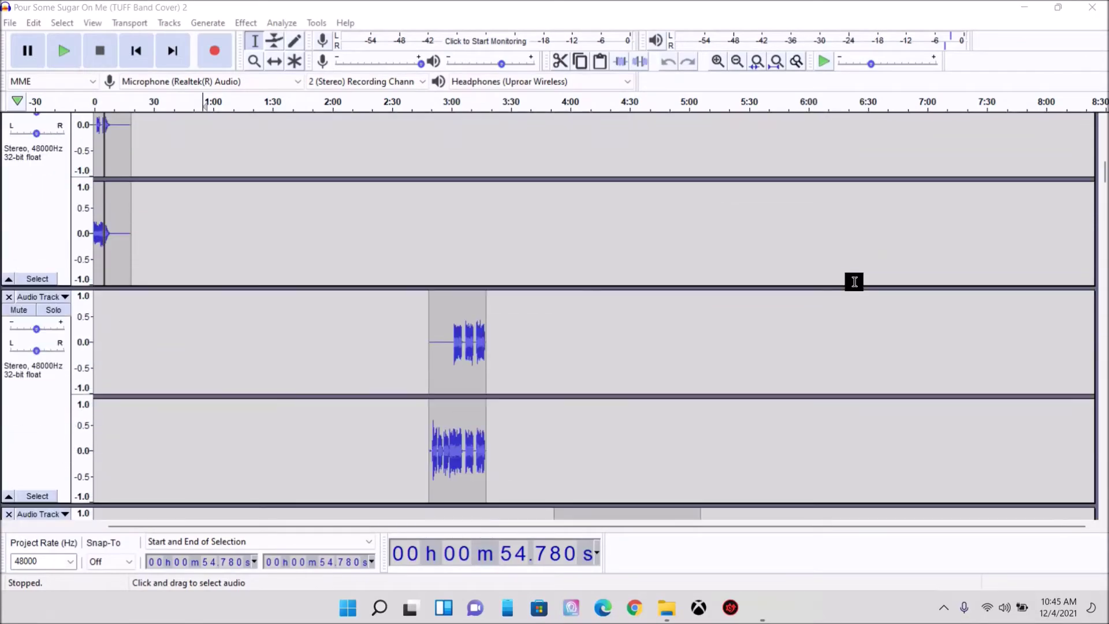
{"action": "scroll", "coordinate": [854, 282], "scroll_direction": "down", "scroll_amount": 5}
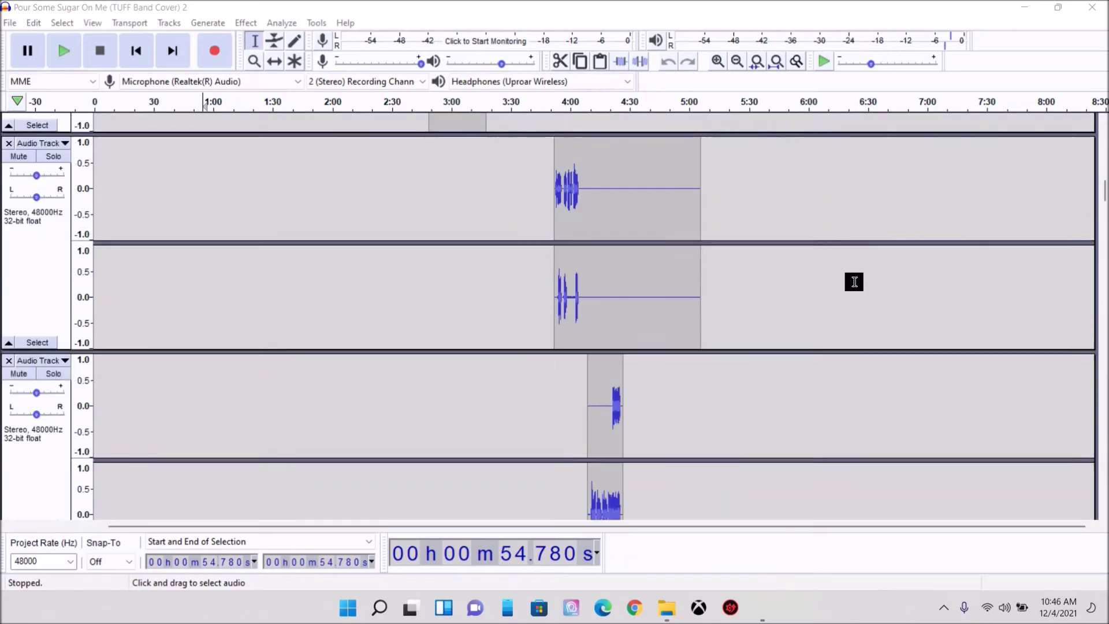
{"action": "scroll", "coordinate": [854, 282], "scroll_direction": "down", "scroll_amount": 4}
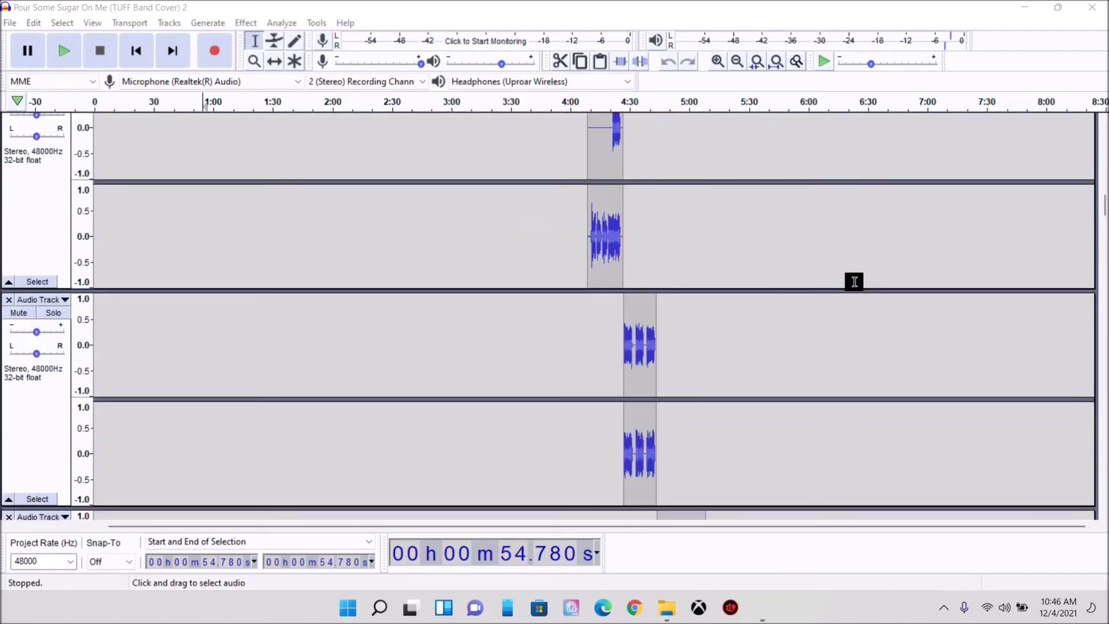
{"action": "scroll", "coordinate": [855, 282], "scroll_direction": "down", "scroll_amount": 7}
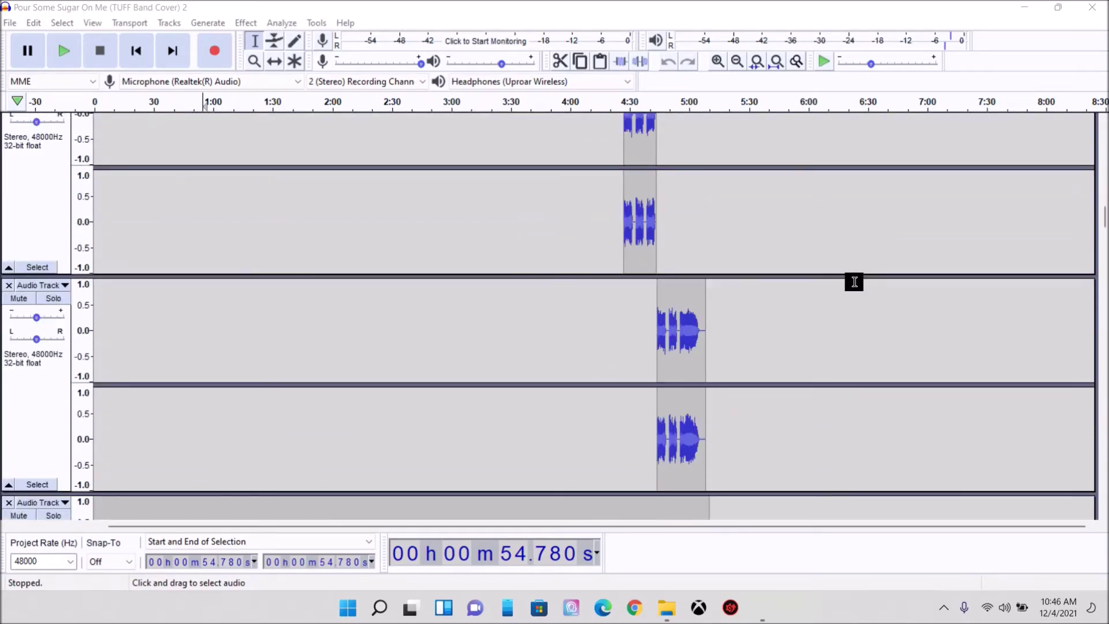
{"action": "scroll", "coordinate": [855, 282], "scroll_direction": "down", "scroll_amount": 3}
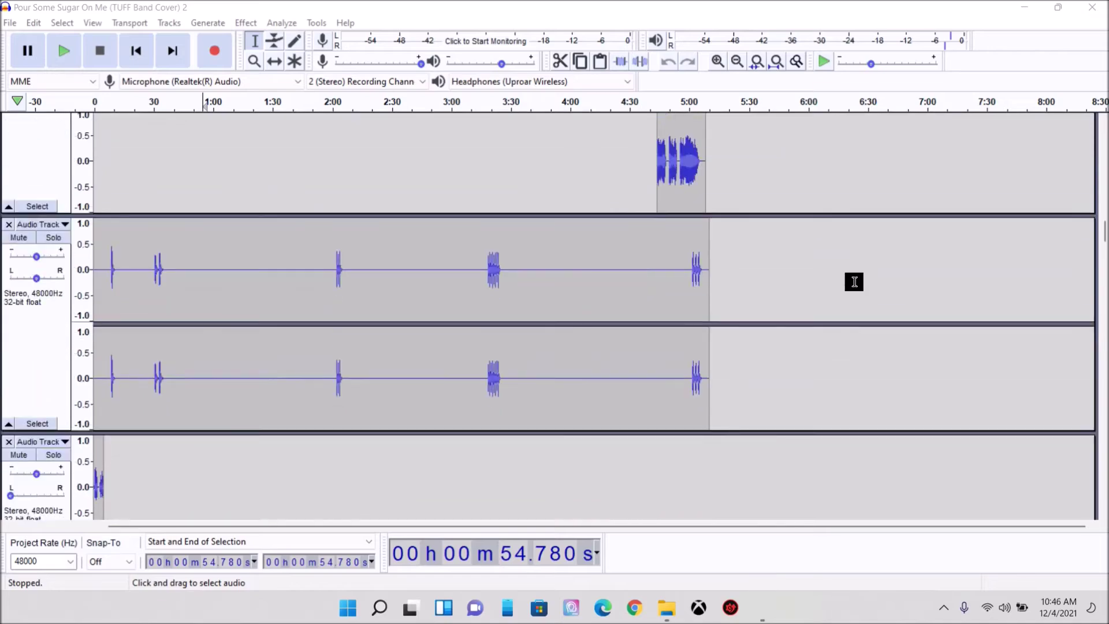
{"action": "scroll", "coordinate": [855, 282], "scroll_direction": "down", "scroll_amount": 4}
{"action": "scroll", "coordinate": [854, 282], "scroll_direction": "down", "scroll_amount": 10}
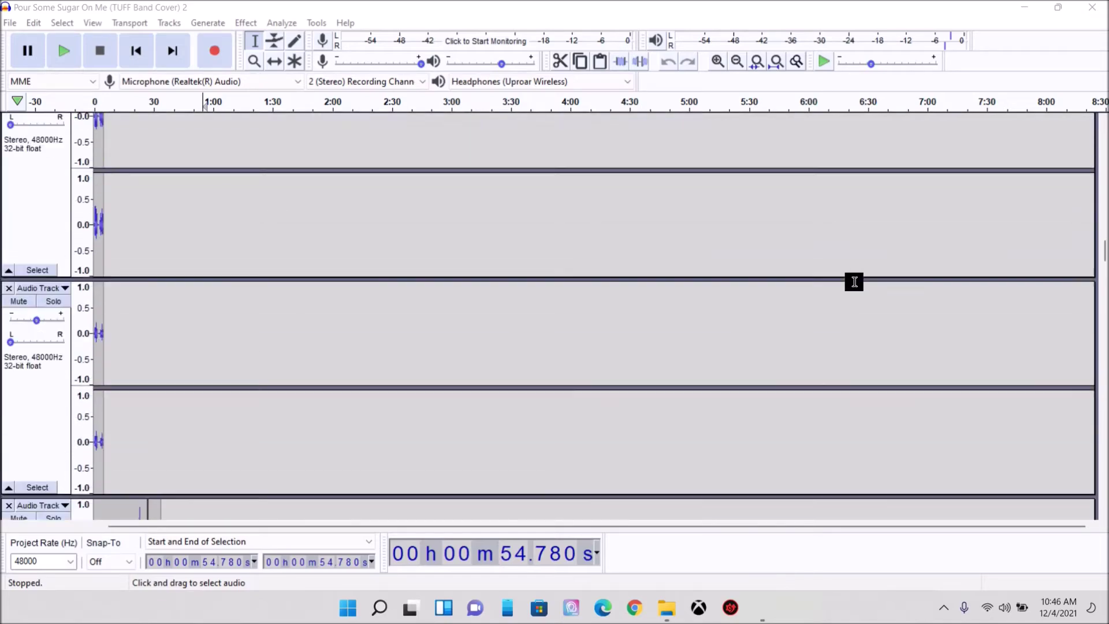
{"action": "scroll", "coordinate": [855, 282], "scroll_direction": "down", "scroll_amount": 5}
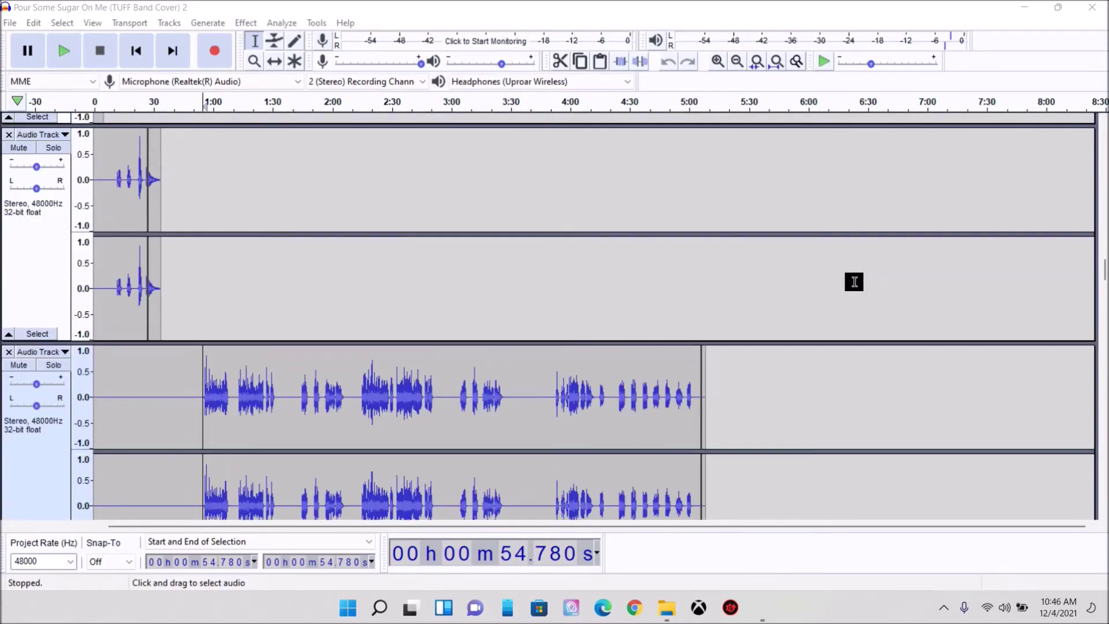
{"action": "scroll", "coordinate": [855, 281], "scroll_direction": "down", "scroll_amount": 4}
{"action": "scroll", "coordinate": [854, 279], "scroll_direction": "down", "scroll_amount": 15}
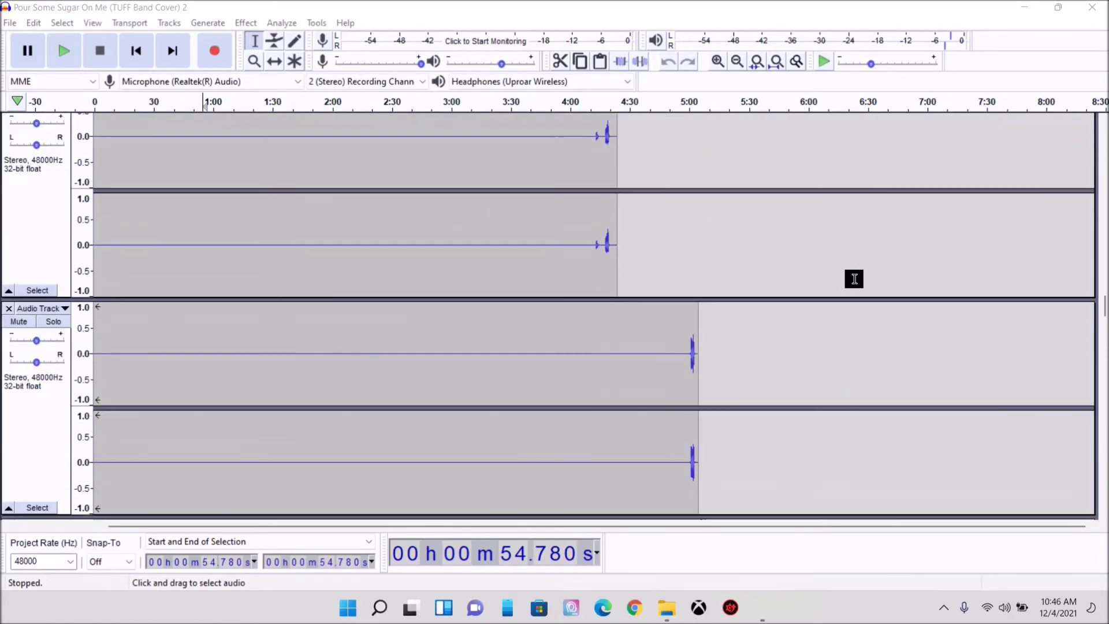
{"action": "scroll", "coordinate": [855, 279], "scroll_direction": "down", "scroll_amount": 11}
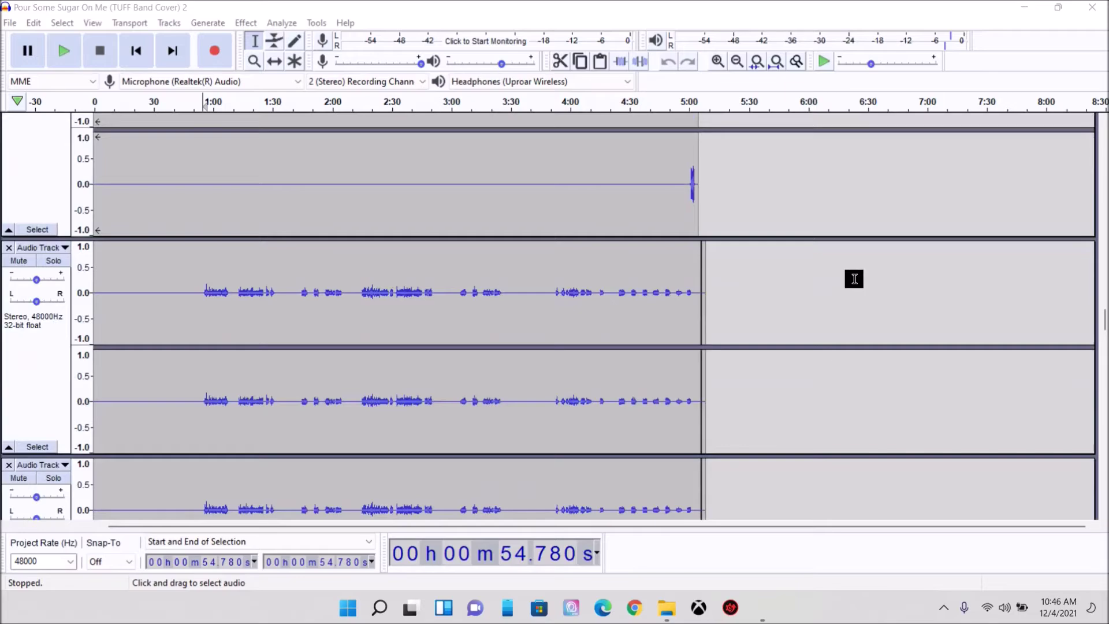
{"action": "scroll", "coordinate": [855, 279], "scroll_direction": "down", "scroll_amount": 5}
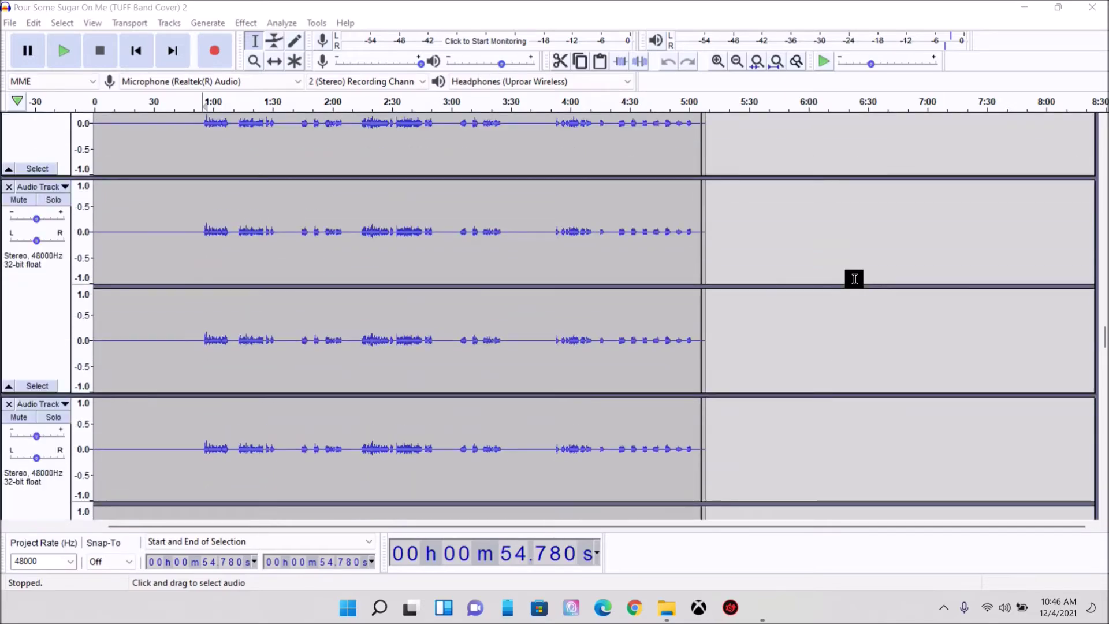
{"action": "scroll", "coordinate": [855, 279], "scroll_direction": "down", "scroll_amount": 7}
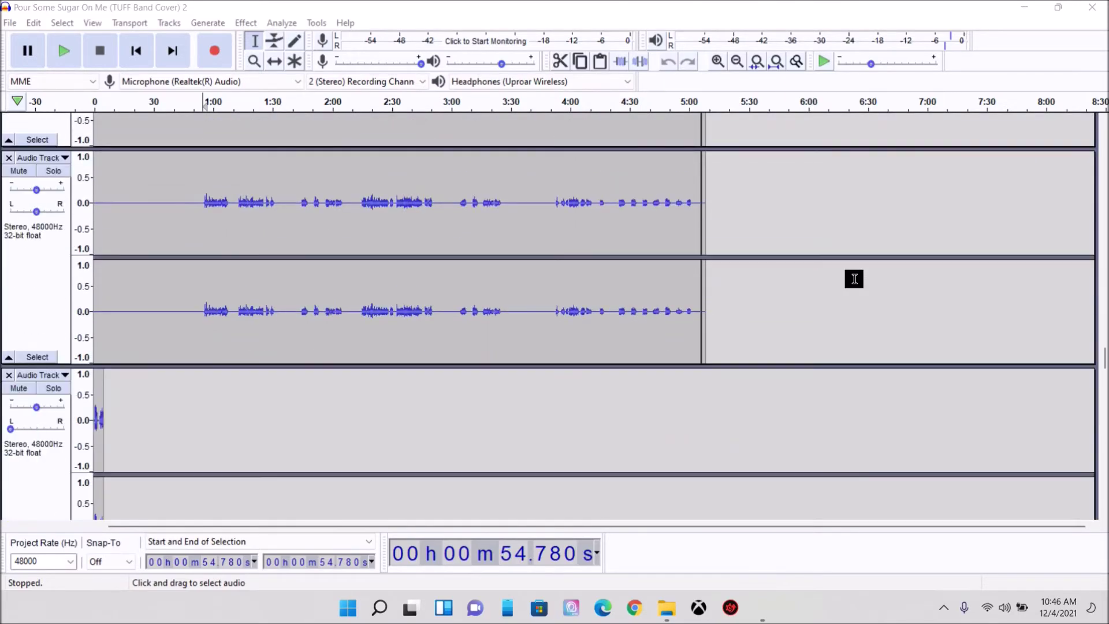
{"action": "scroll", "coordinate": [854, 279], "scroll_direction": "down", "scroll_amount": 14}
{"action": "scroll", "coordinate": [854, 279], "scroll_direction": "down", "scroll_amount": 10}
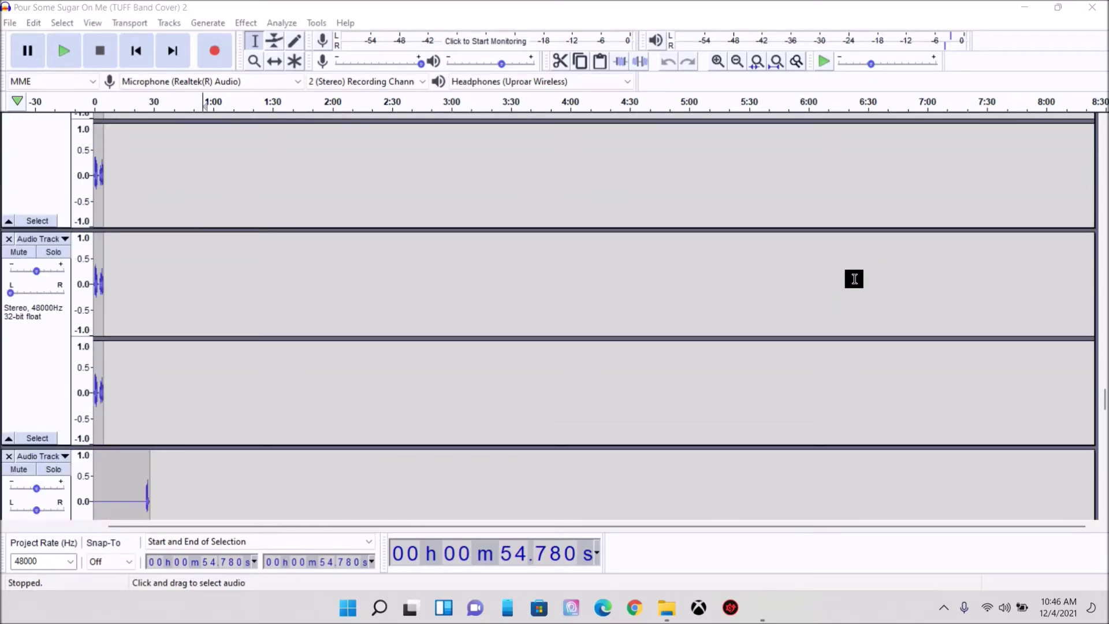
{"action": "scroll", "coordinate": [855, 279], "scroll_direction": "down", "scroll_amount": 9}
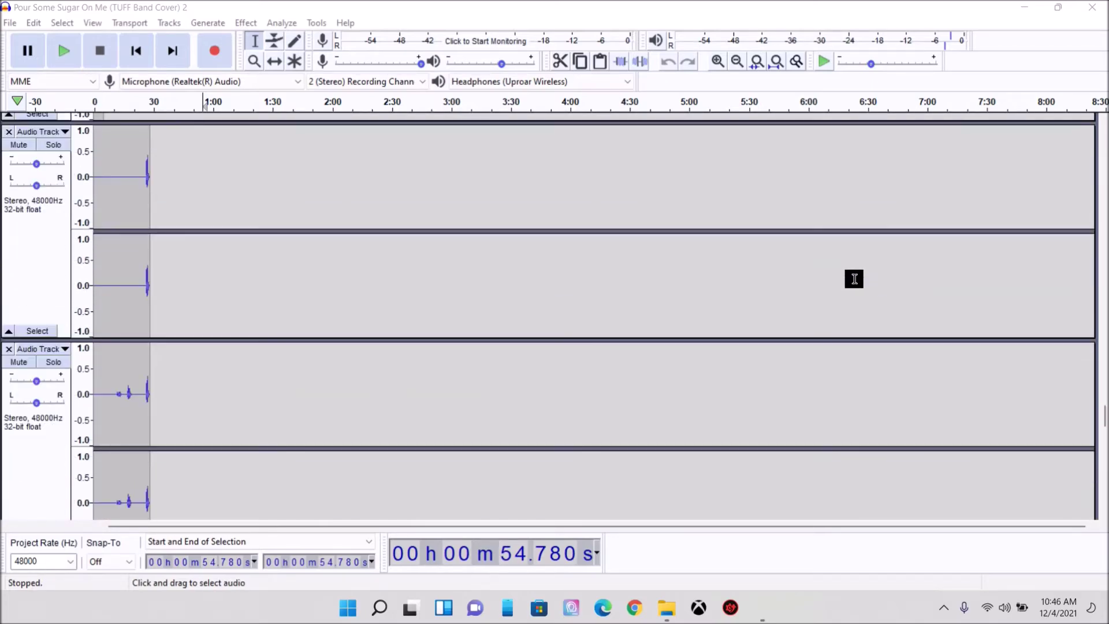
{"action": "scroll", "coordinate": [855, 279], "scroll_direction": "down", "scroll_amount": 12}
{"action": "scroll", "coordinate": [855, 281], "scroll_direction": "down", "scroll_amount": 10}
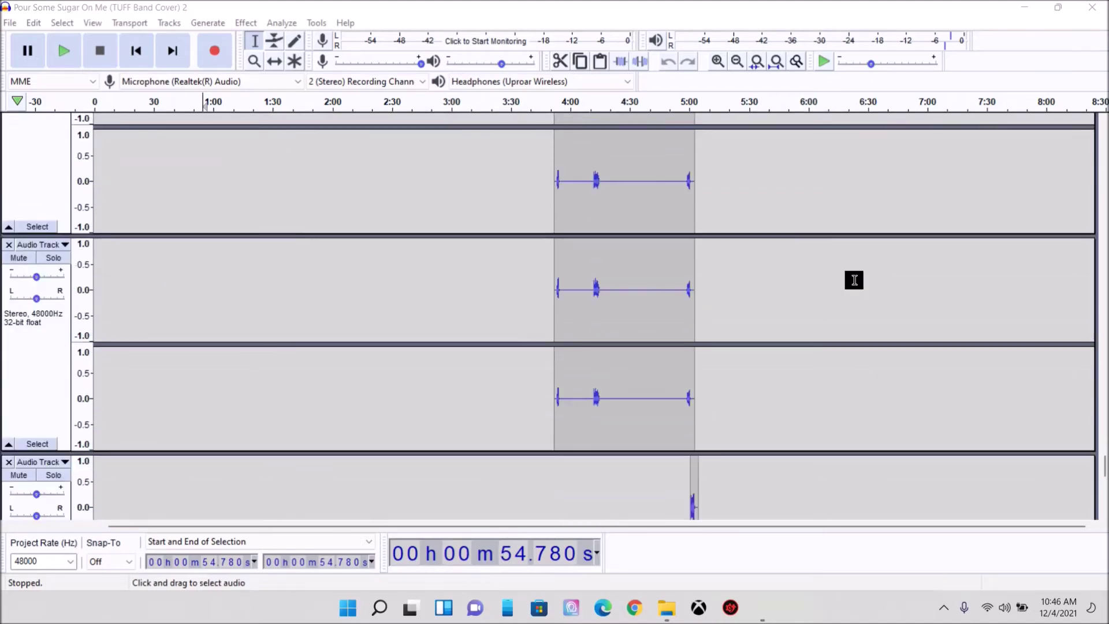
{"action": "scroll", "coordinate": [855, 280], "scroll_direction": "down", "scroll_amount": 10}
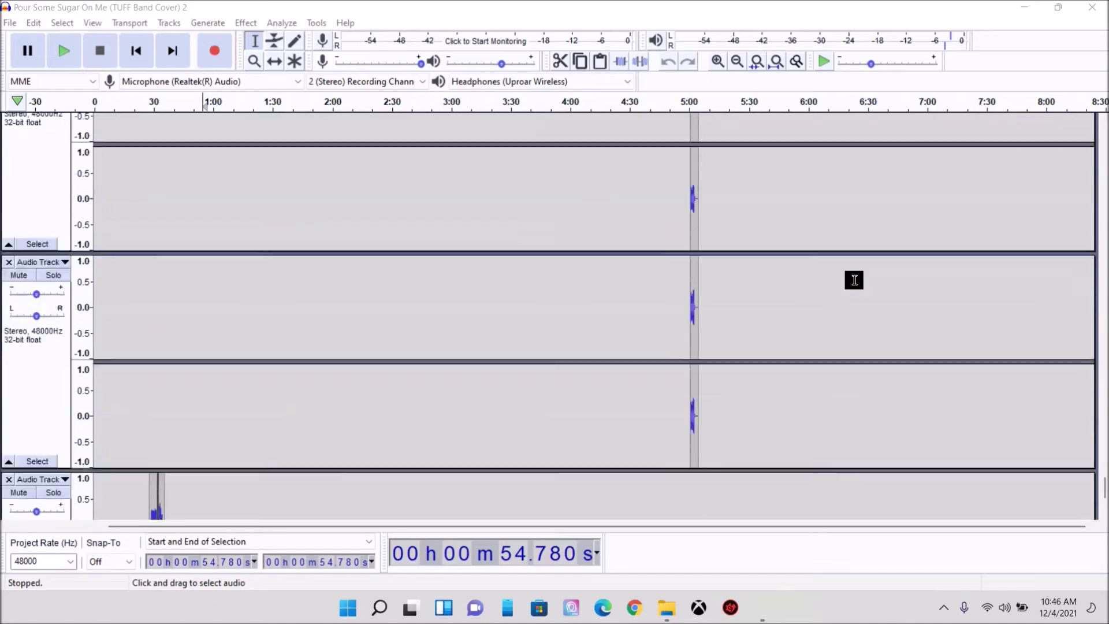
{"action": "scroll", "coordinate": [855, 280], "scroll_direction": "down", "scroll_amount": 5}
{"action": "scroll", "coordinate": [855, 280], "scroll_direction": "up", "scroll_amount": 15}
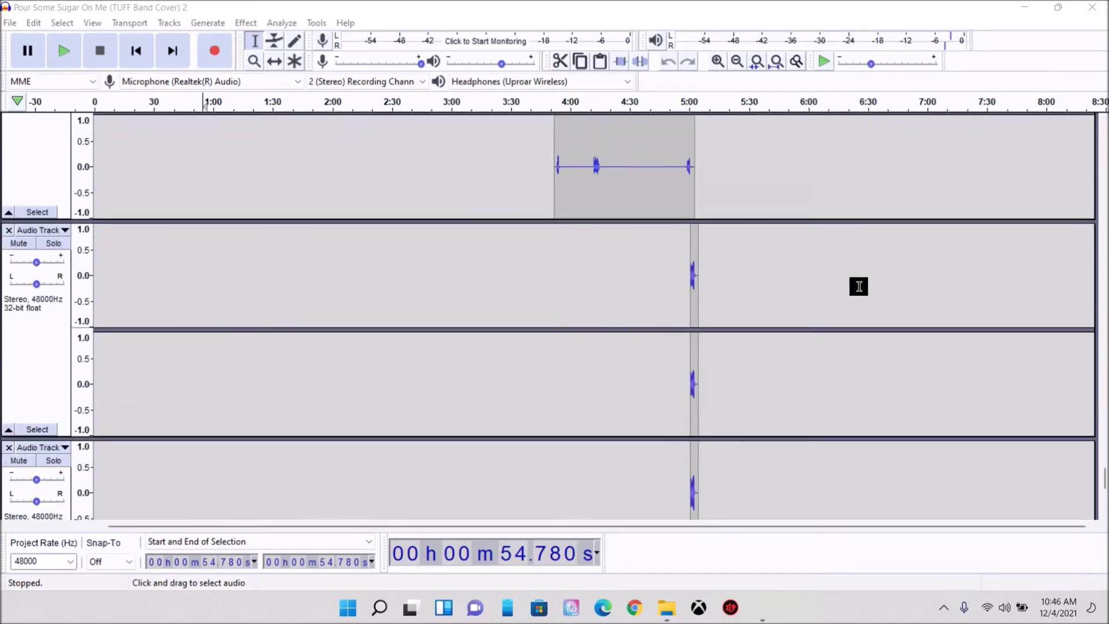
{"action": "scroll", "coordinate": [858, 286], "scroll_direction": "up", "scroll_amount": 15}
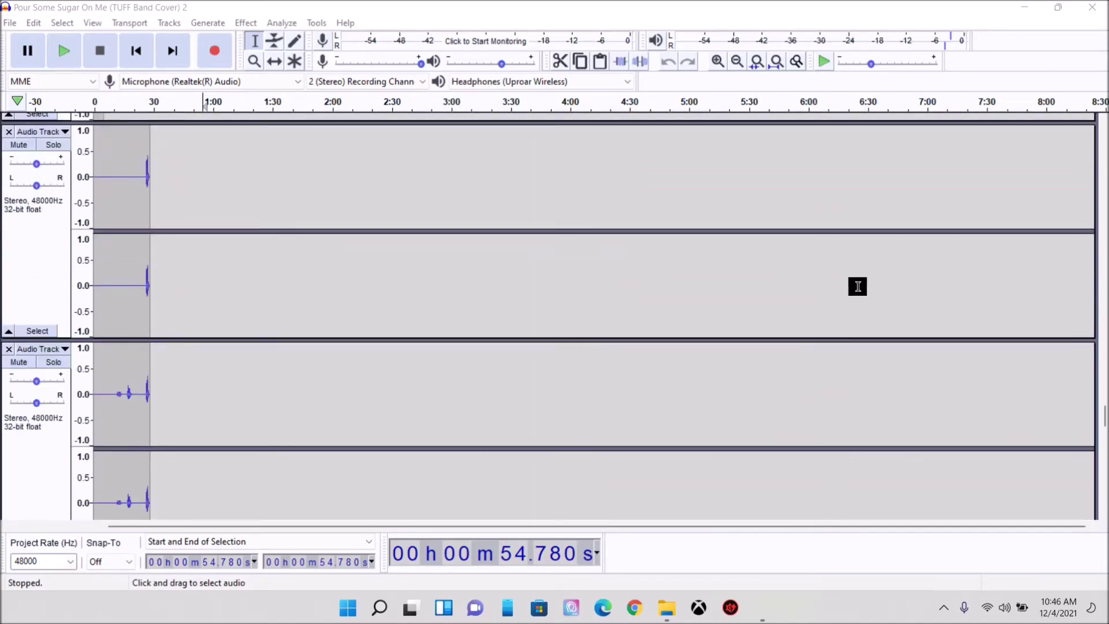
{"action": "scroll", "coordinate": [857, 287], "scroll_direction": "up", "scroll_amount": 15}
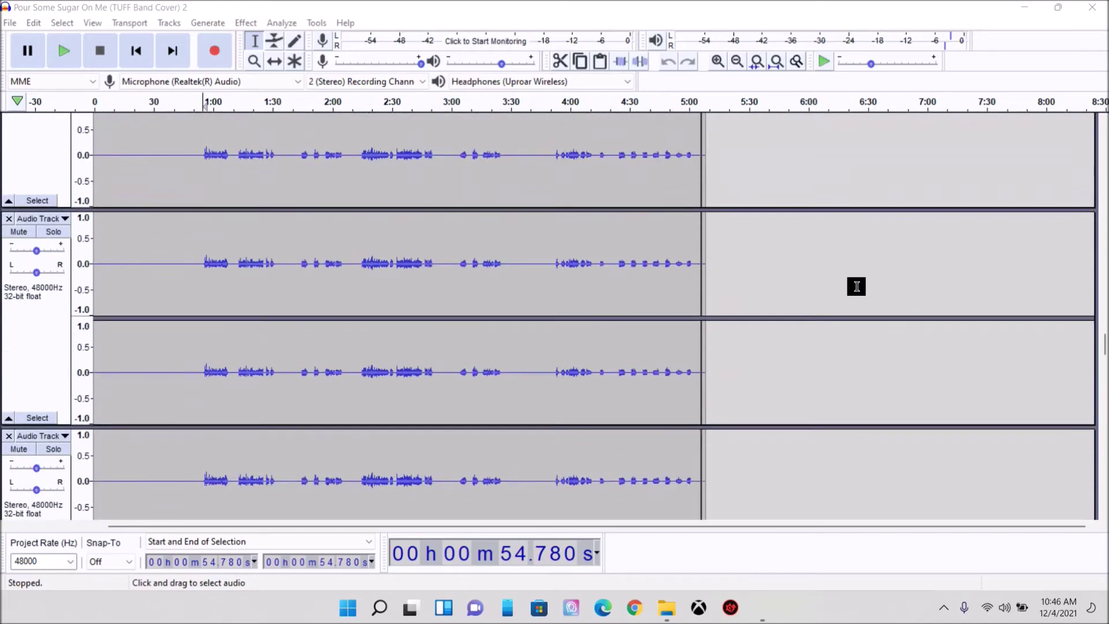
{"action": "scroll", "coordinate": [857, 286], "scroll_direction": "up", "scroll_amount": 8}
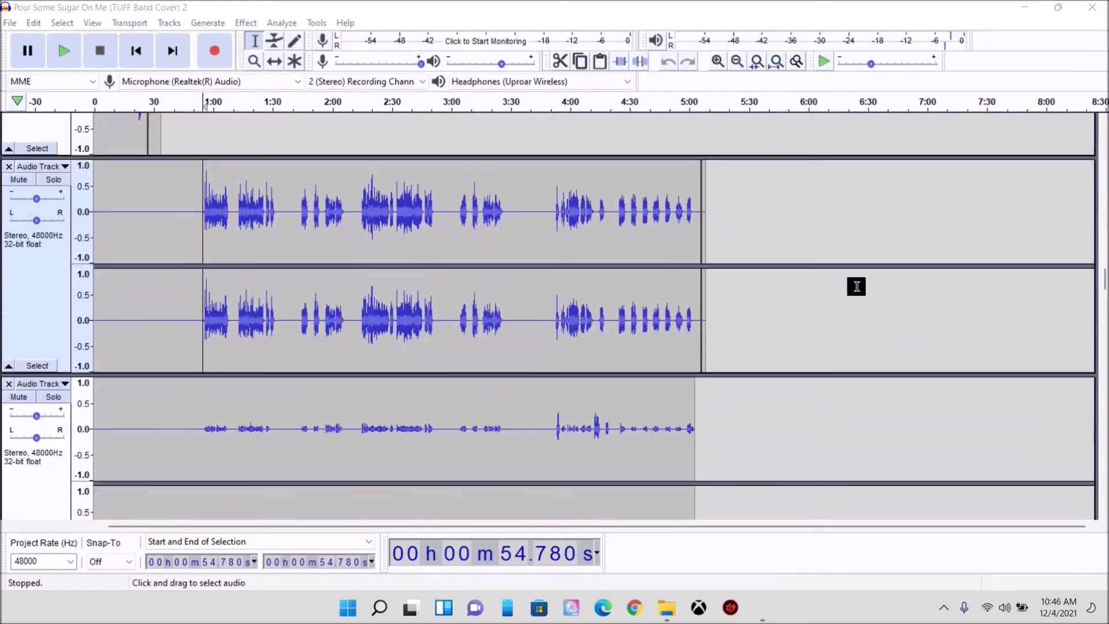
Step: Solo the vocal track, play it from 54.780 s for a few seconds, and pause playback
{"action": "double_click", "coordinate": [13, 10]}
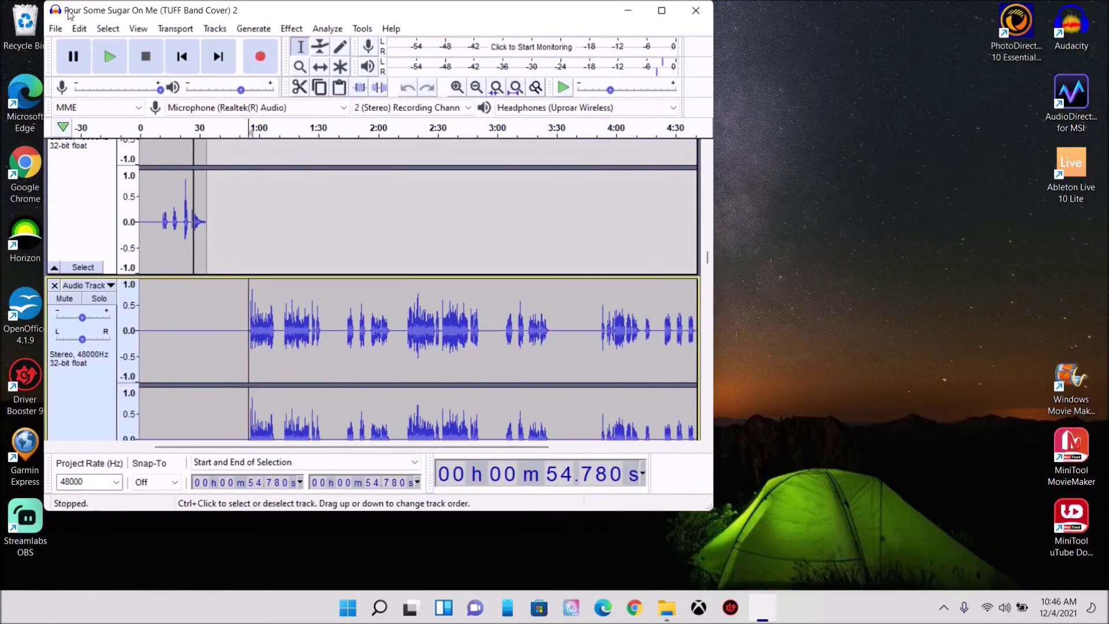
{"action": "double_click", "coordinate": [647, 18]}
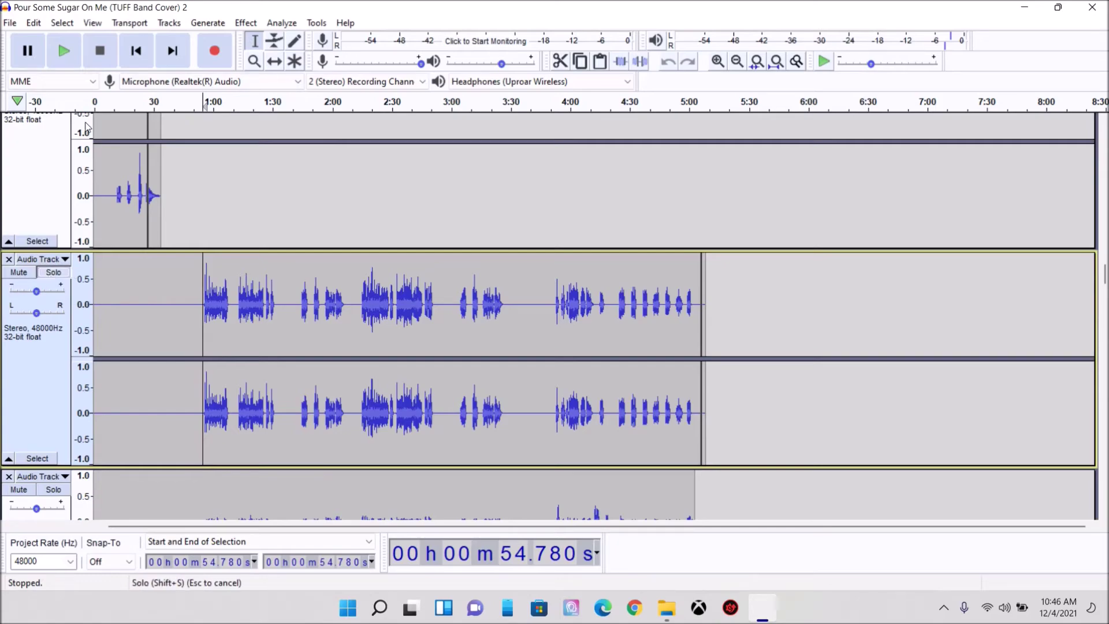
{"action": "left_click", "coordinate": [63, 51]}
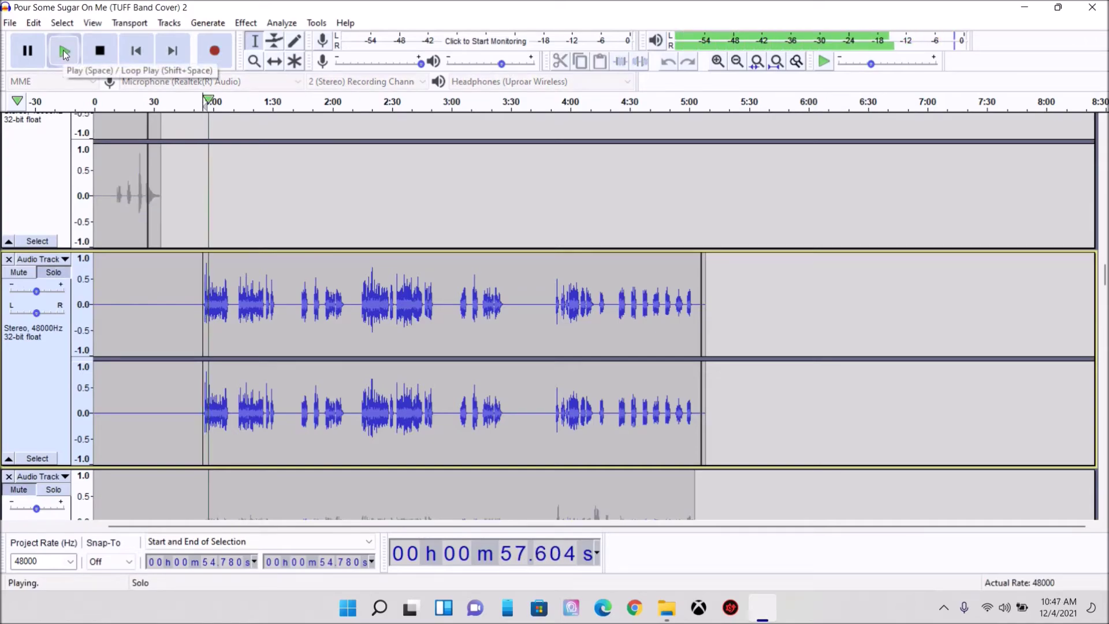
{"action": "left_click", "coordinate": [32, 57]}
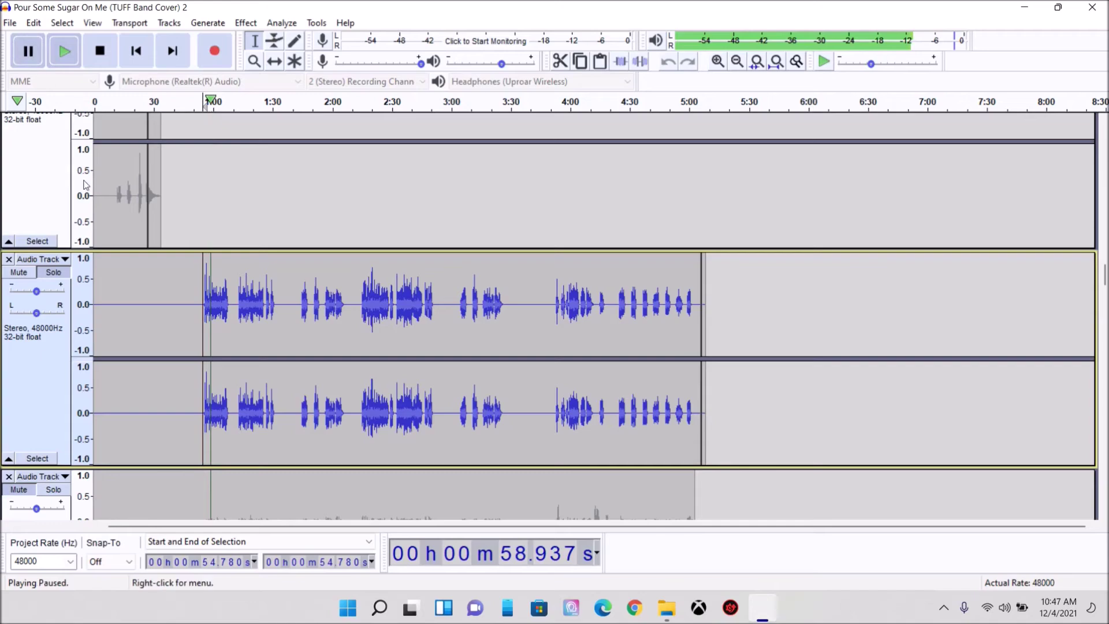
Step: Turn off the vocal track's solo, move the playback start to 53.685 s, and play all tracks together briefly before stopping
{"action": "left_click", "coordinate": [52, 273]}
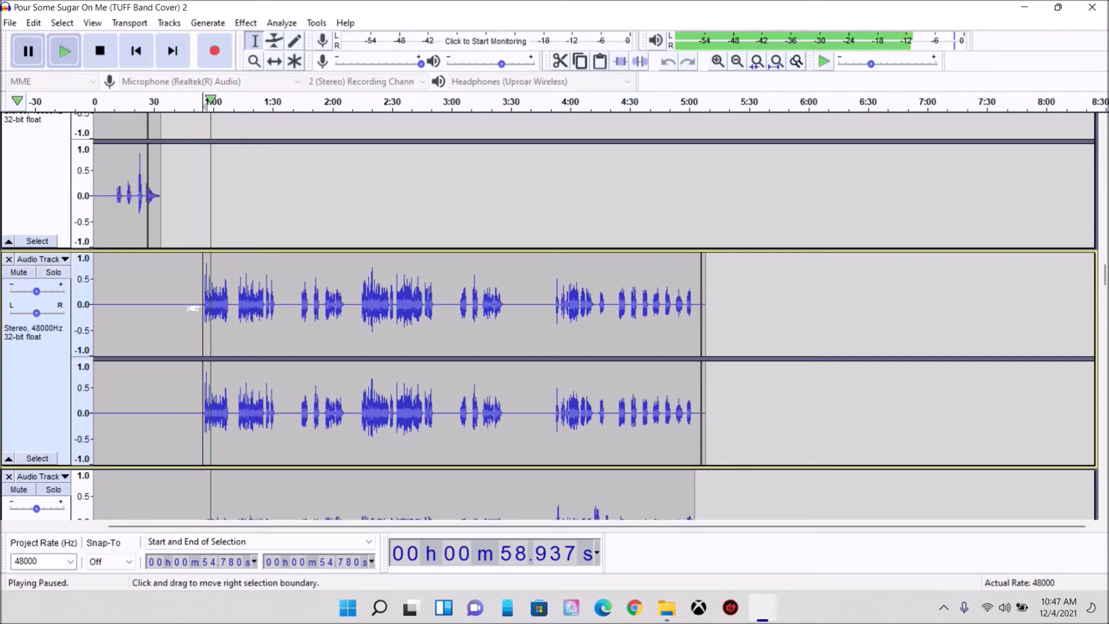
{"action": "left_click_drag", "start_coordinate": [210, 307], "coordinate": [200, 307]}
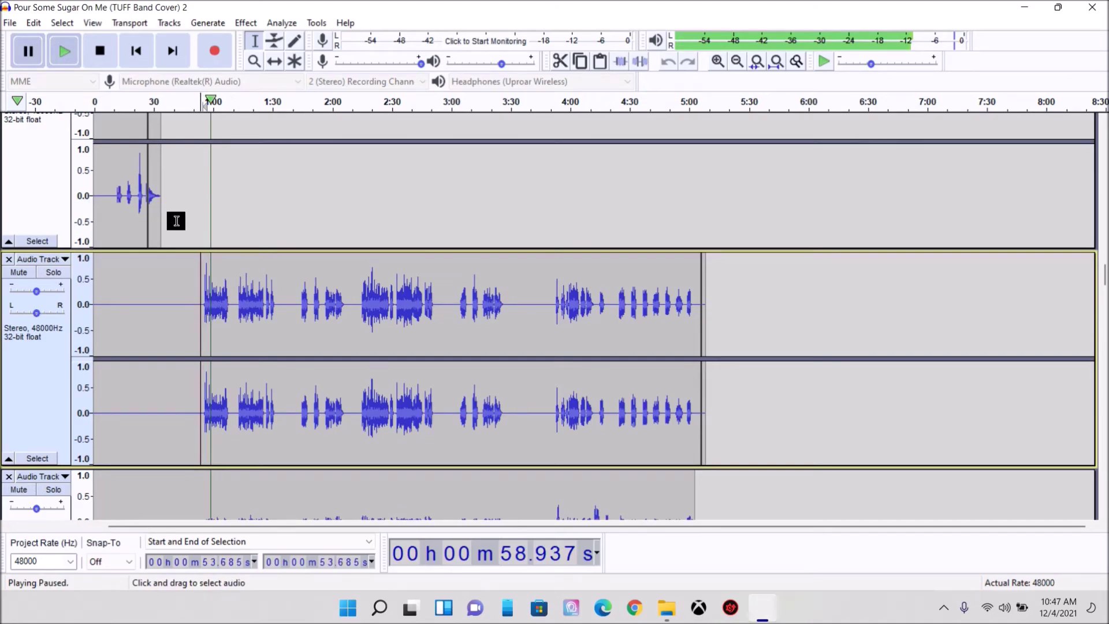
{"action": "scroll", "coordinate": [176, 220], "scroll_direction": "down", "scroll_amount": 2}
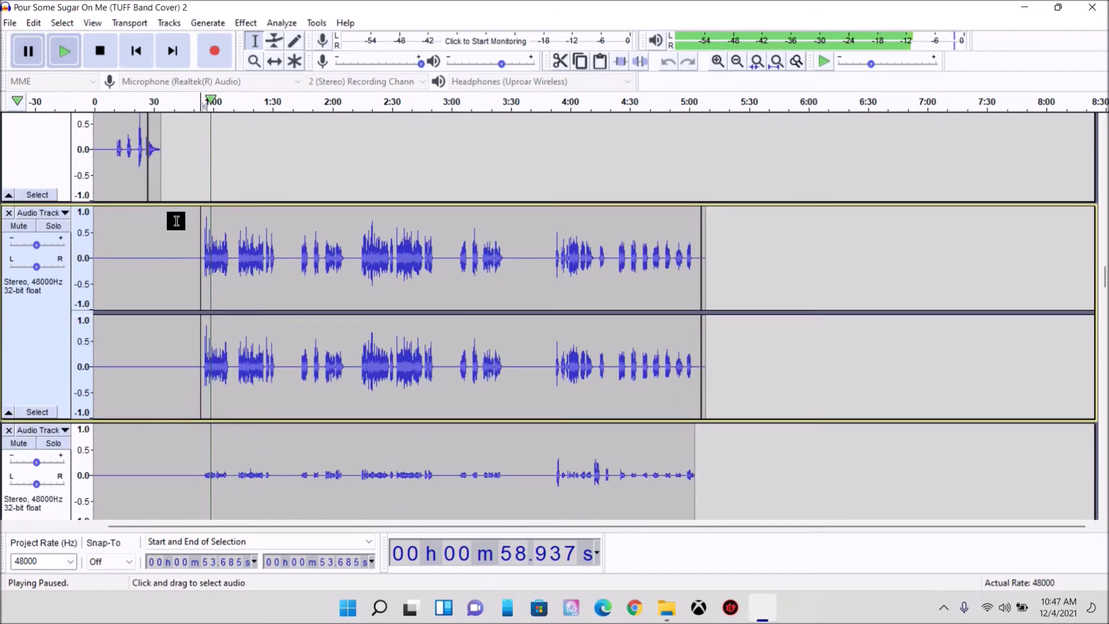
{"action": "left_click", "coordinate": [76, 63]}
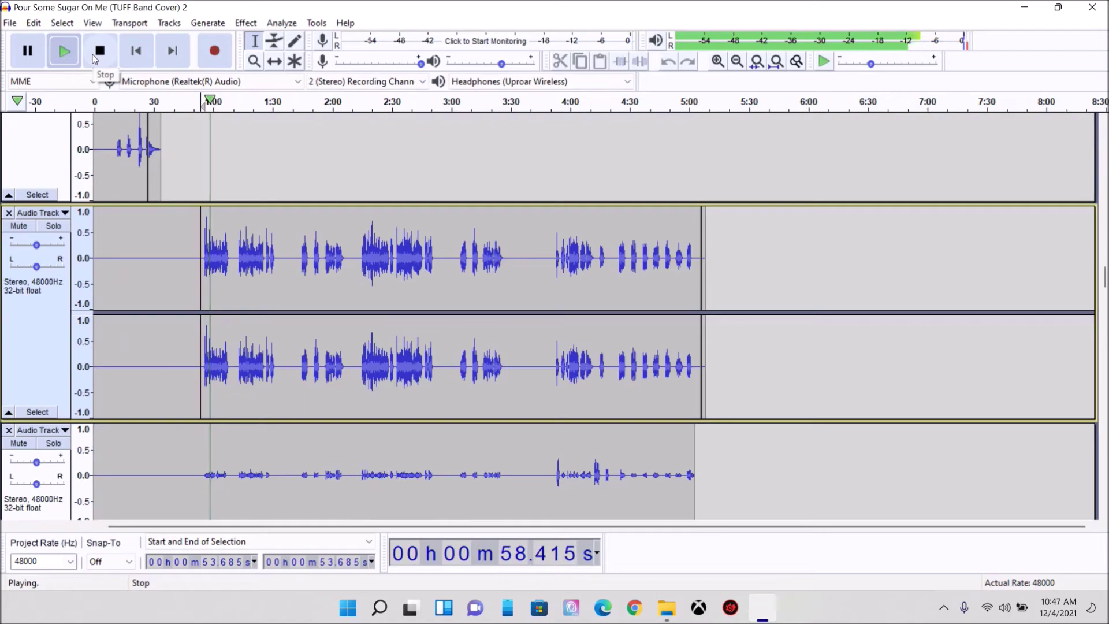
{"action": "left_click", "coordinate": [95, 58]}
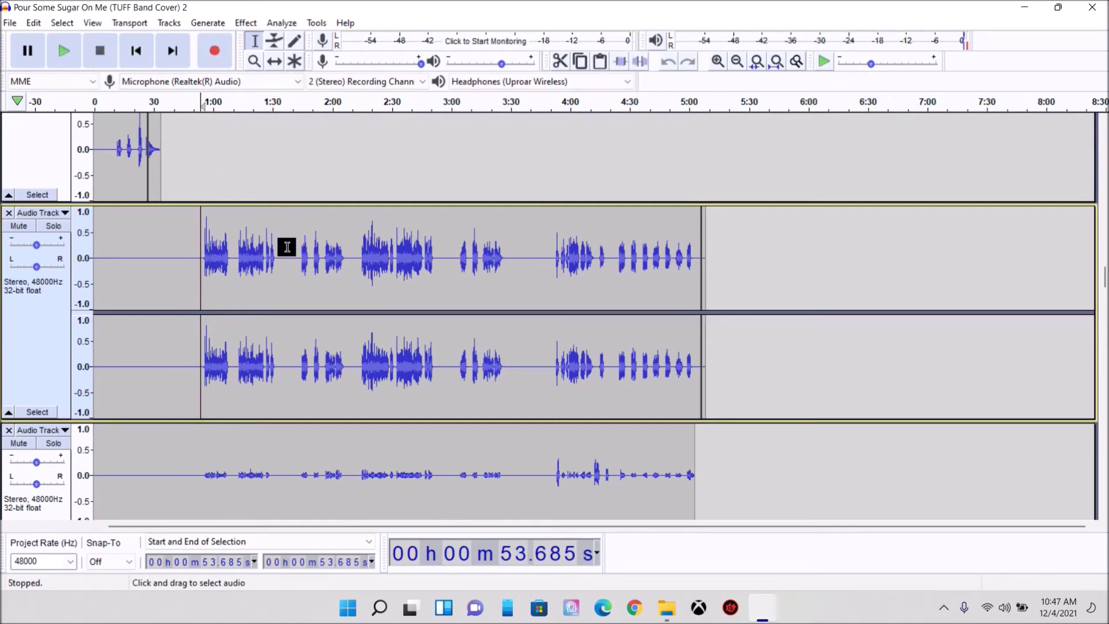
Step: Play the full mix from about 2:14.759, where the vocal track's audio resumes, and stop playback
{"action": "left_click", "coordinate": [361, 264]}
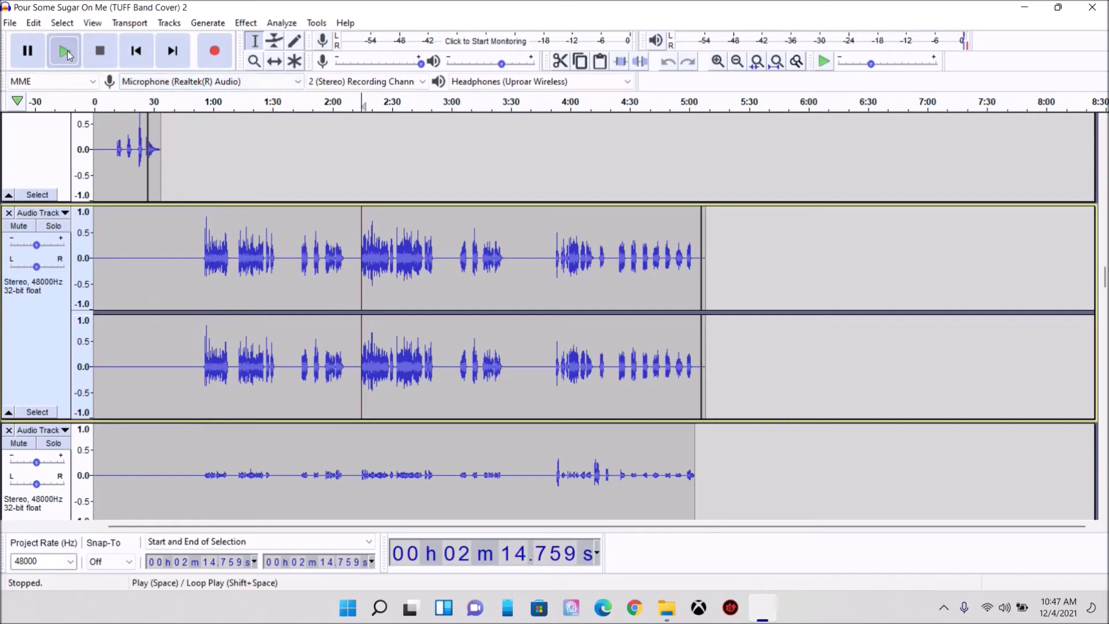
{"action": "left_click", "coordinate": [67, 50]}
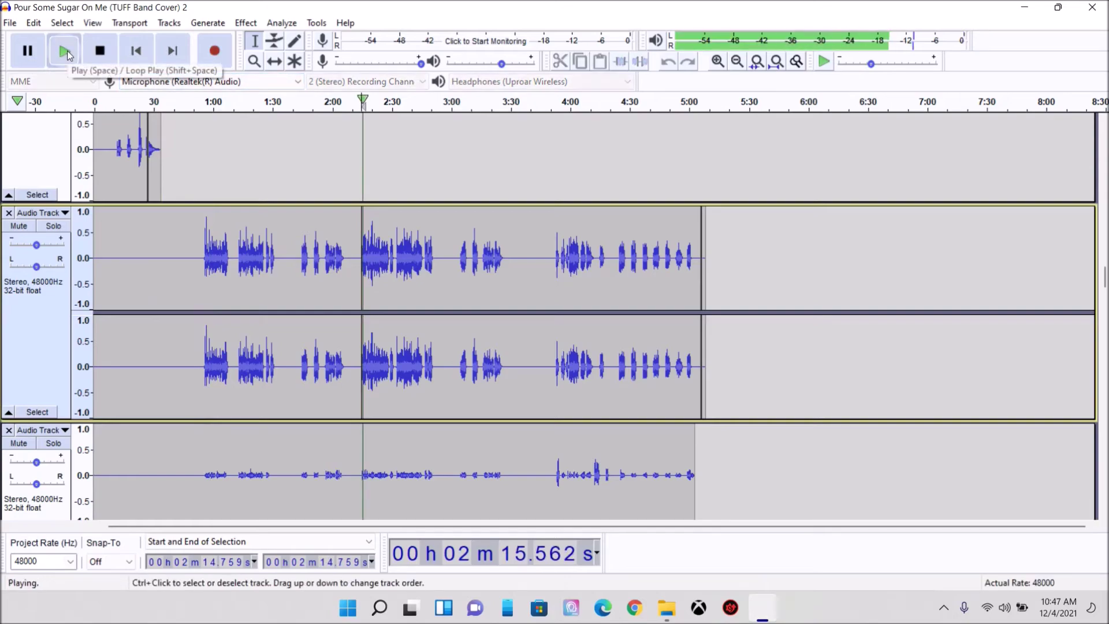
{"action": "left_click", "coordinate": [98, 52]}
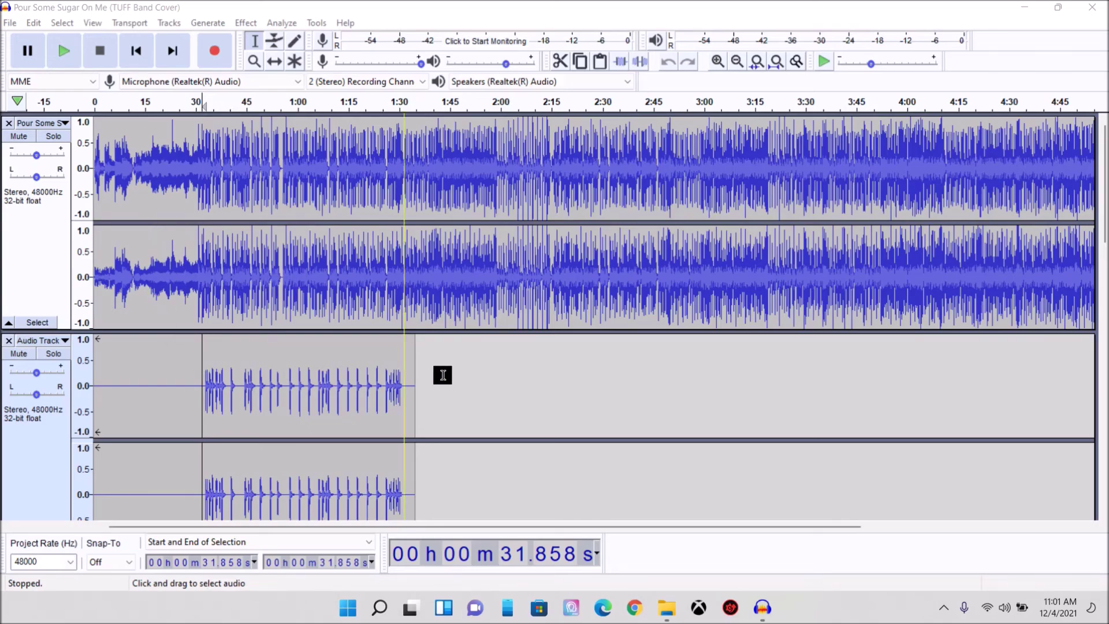
Step: Solo the recorded audio track below the backing song, play it from 31.003 s for several seconds, and stop playback
{"action": "scroll", "coordinate": [494, 375], "scroll_direction": "down", "scroll_amount": 3}
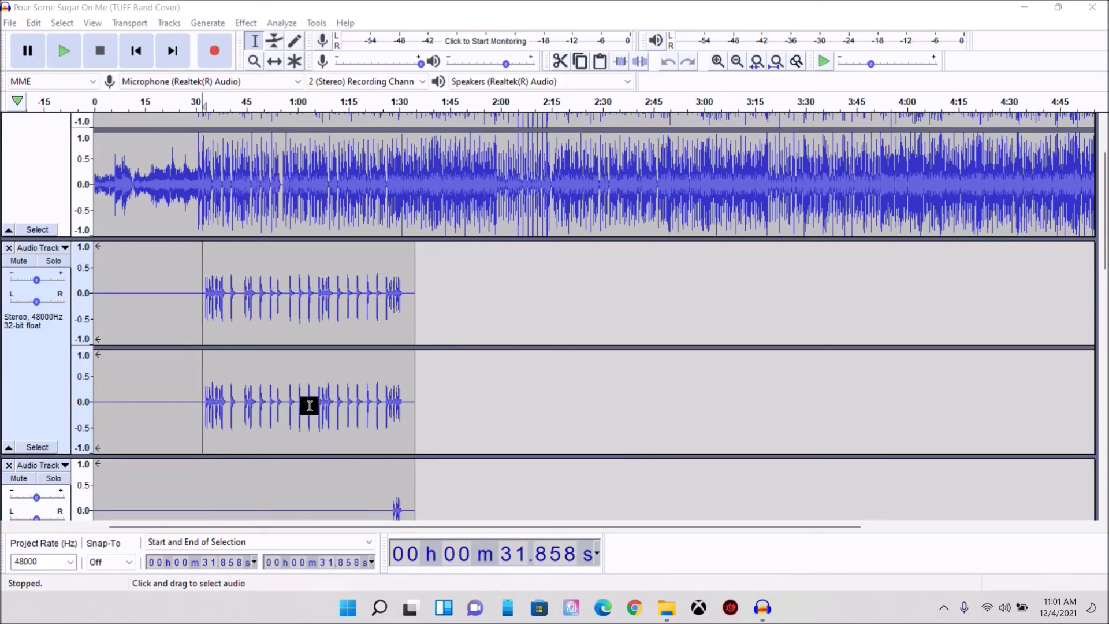
{"action": "scroll", "coordinate": [666, 315], "scroll_direction": "down", "scroll_amount": 1}
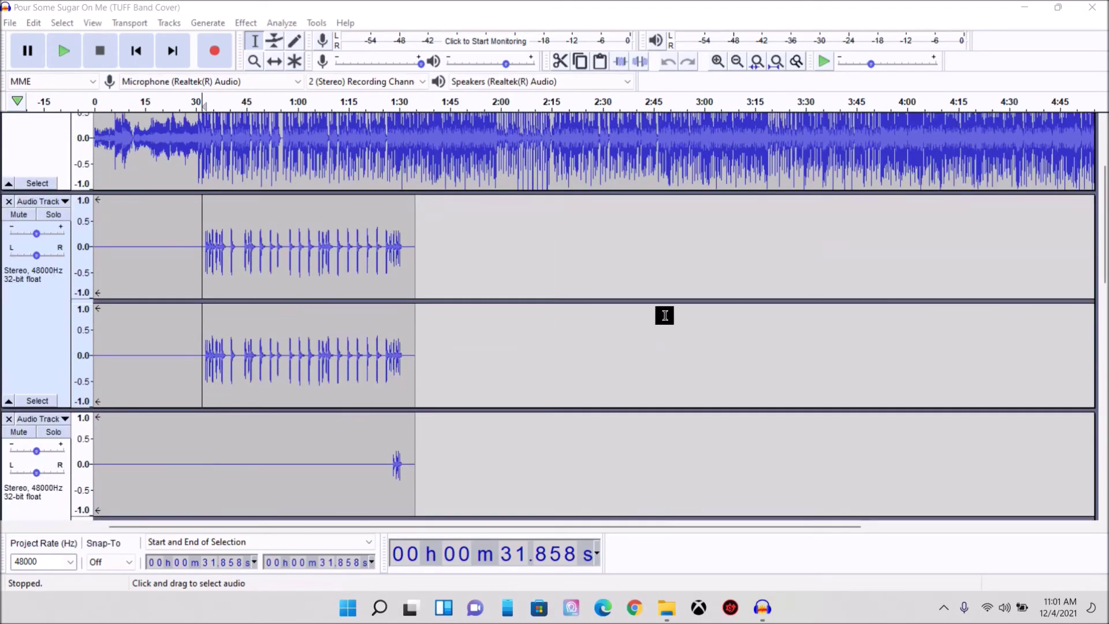
{"action": "scroll", "coordinate": [679, 318], "scroll_direction": "up", "scroll_amount": 2}
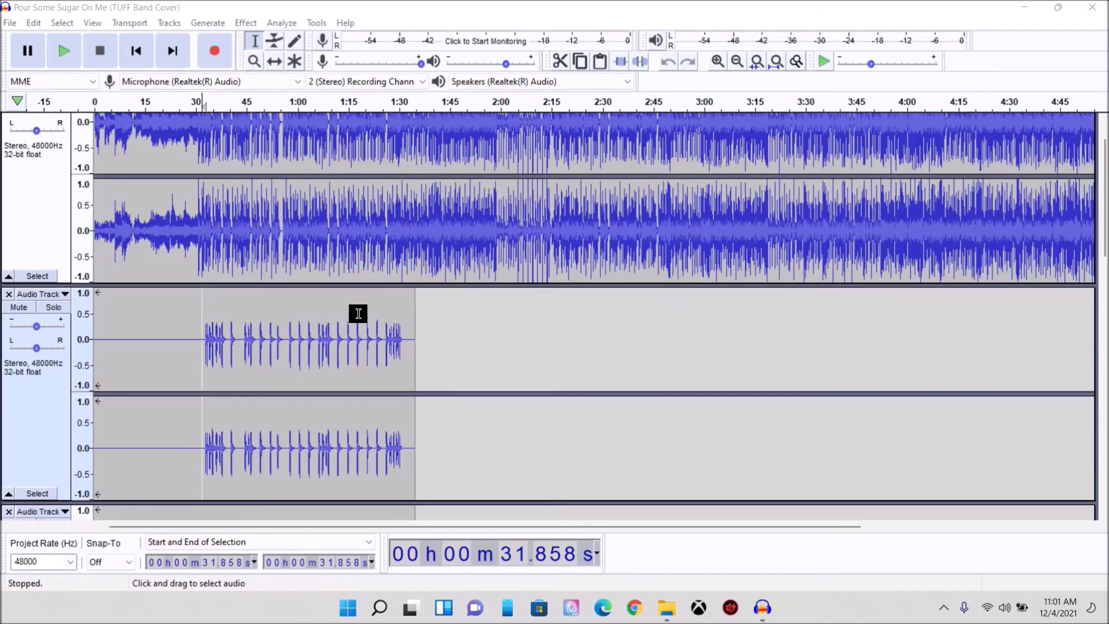
{"action": "left_click", "coordinate": [199, 343]}
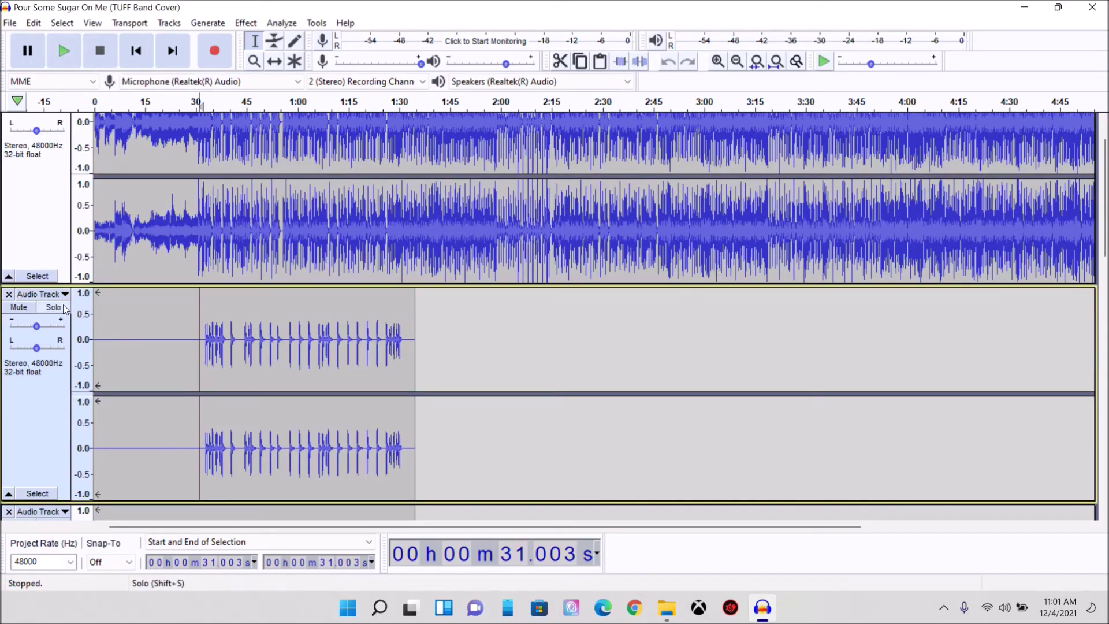
{"action": "left_click", "coordinate": [65, 50]}
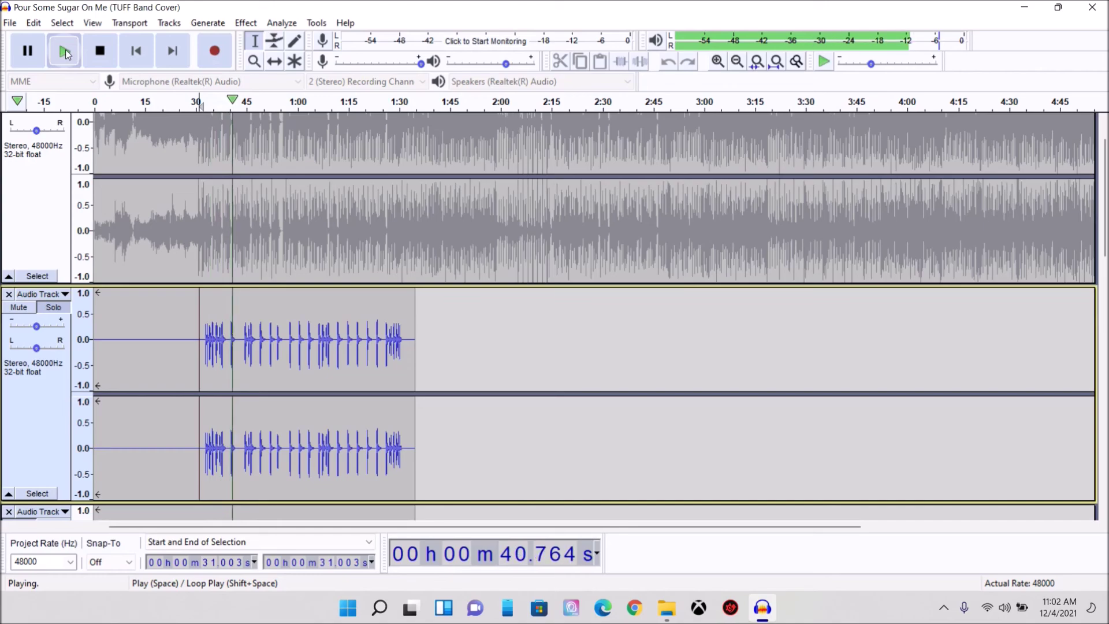
{"action": "left_click", "coordinate": [104, 61]}
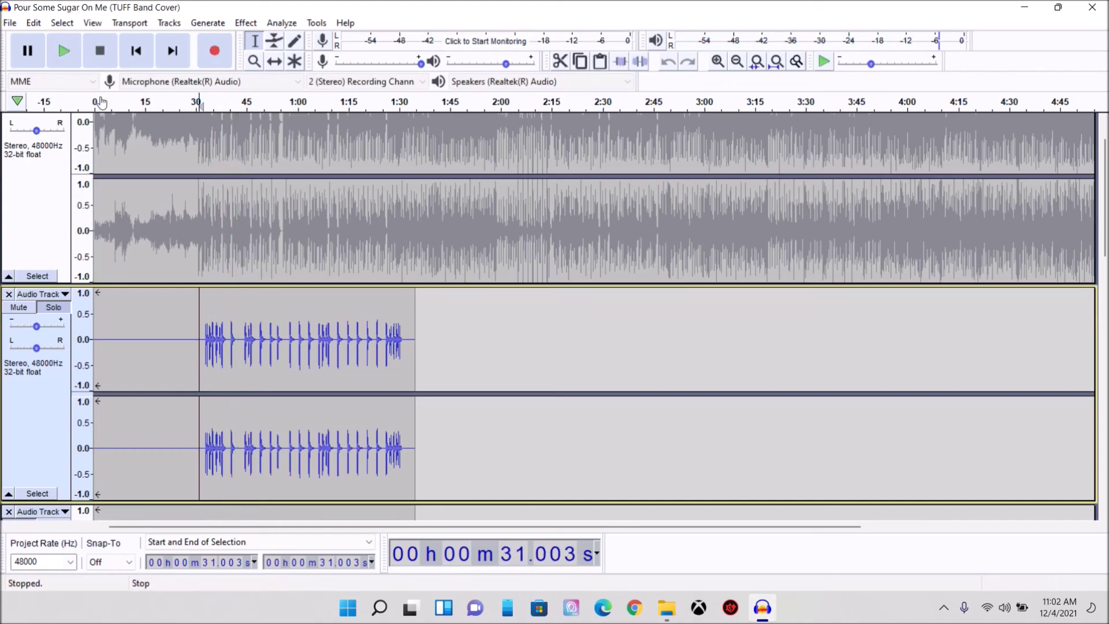
Step: Turn off the recorded track's solo, play all tracks together from 31.003 s, and stop playback
{"action": "left_click", "coordinate": [54, 308]}
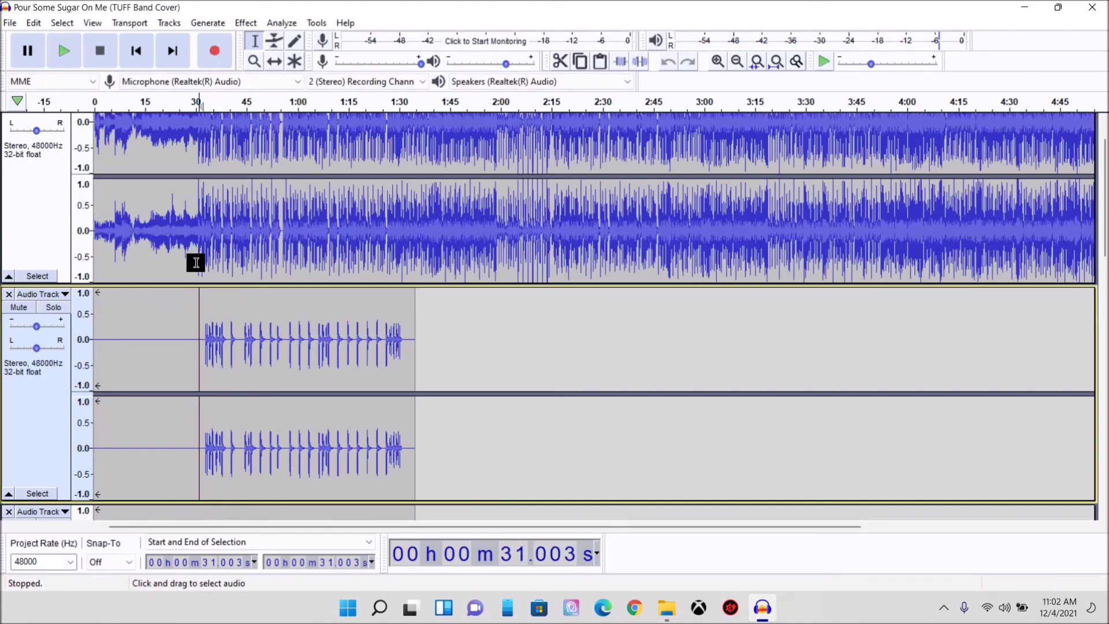
{"action": "left_click", "coordinate": [64, 51]}
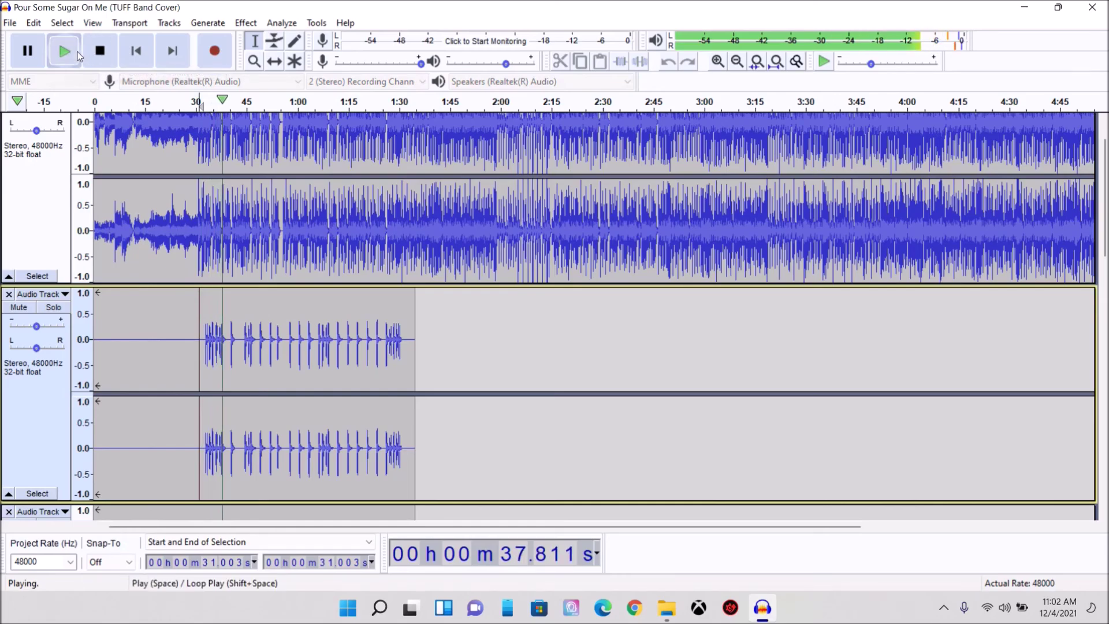
{"action": "left_click", "coordinate": [99, 51]}
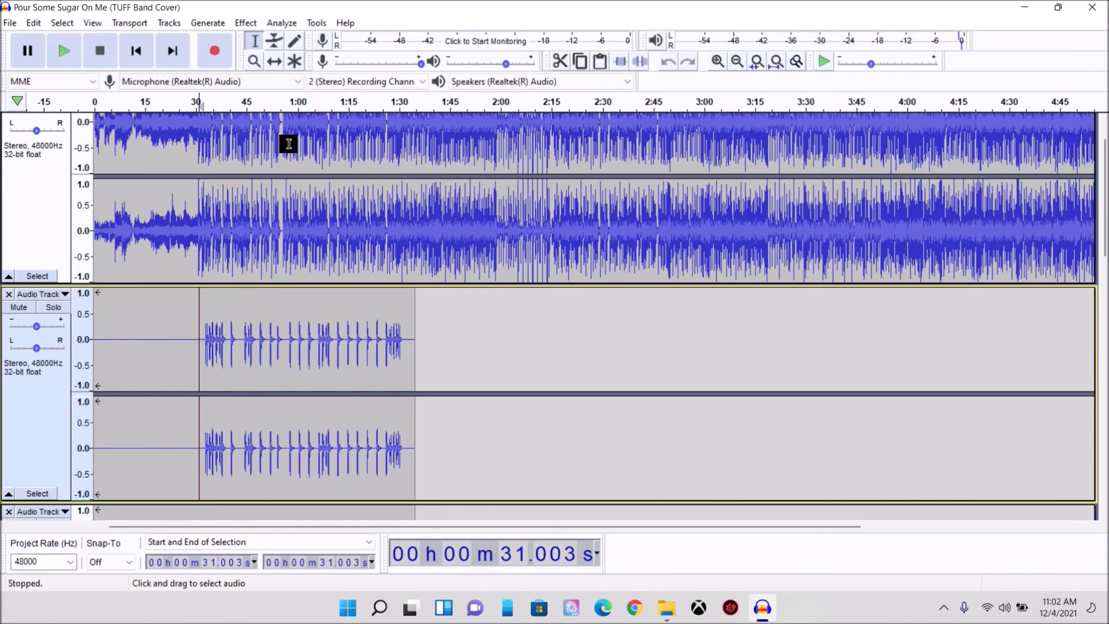
Step: Move the playback start to 55.164 s at the gap in the backing song, play the full mix, and stop
{"action": "left_click", "coordinate": [281, 232]}
{"action": "scroll", "coordinate": [281, 233], "scroll_direction": "up", "scroll_amount": 1}
{"action": "left_click", "coordinate": [58, 54]}
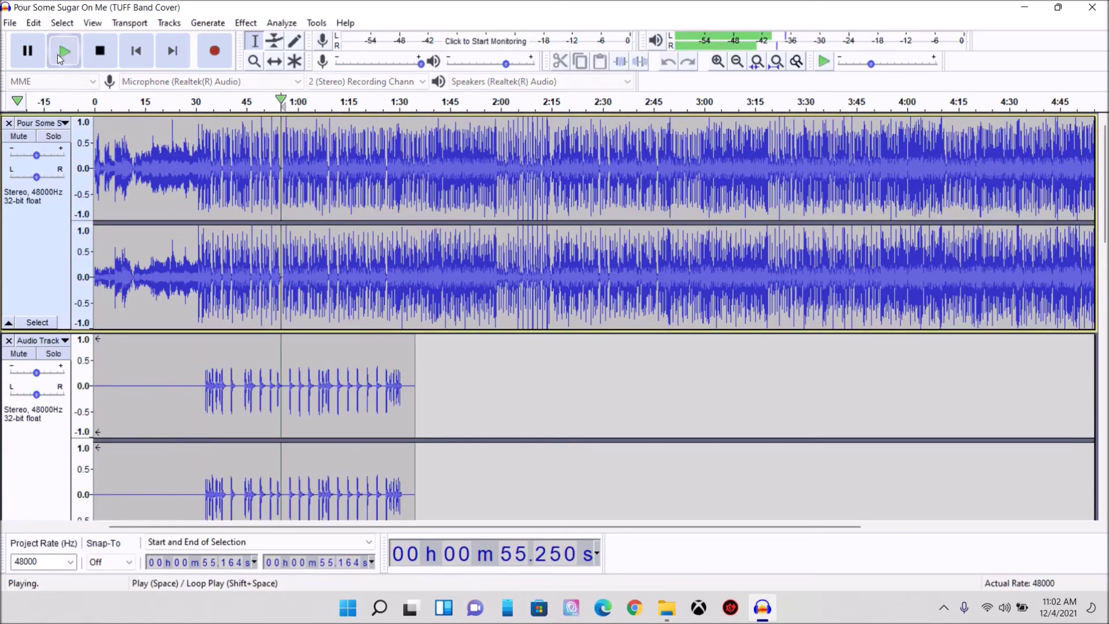
{"action": "left_click", "coordinate": [100, 55]}
Step: Look over the lower tracks, play the full mix from 2:15.850 in the backing song, and stop playback
{"action": "scroll", "coordinate": [883, 208], "scroll_direction": "down", "scroll_amount": 3}
{"action": "scroll", "coordinate": [883, 209], "scroll_direction": "down", "scroll_amount": 10}
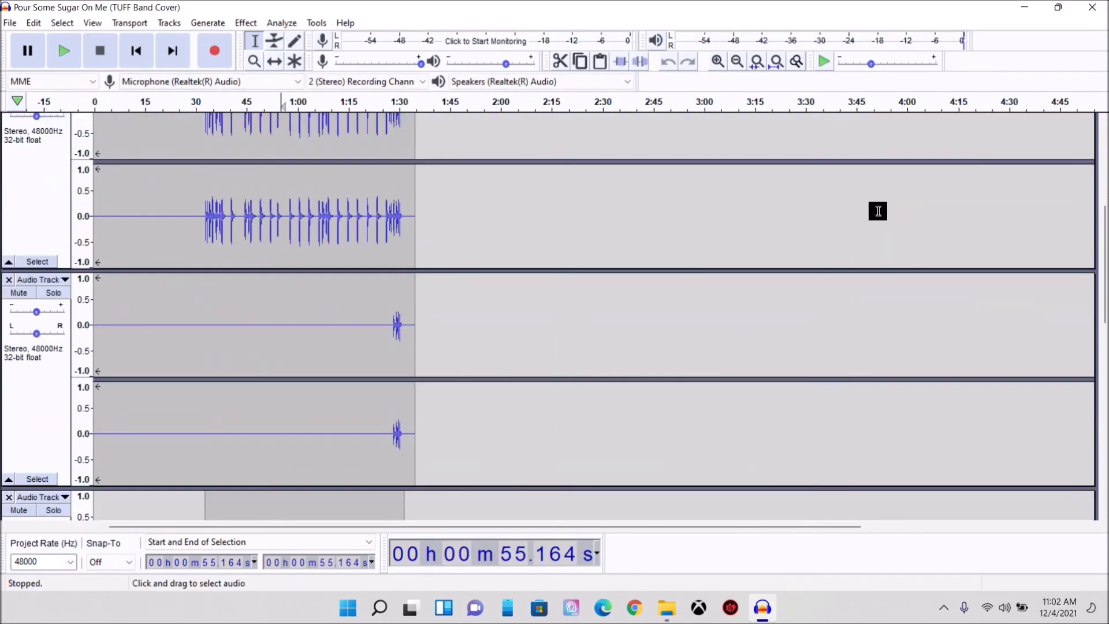
{"action": "scroll", "coordinate": [847, 214], "scroll_direction": "up", "scroll_amount": 3}
{"action": "scroll", "coordinate": [847, 214], "scroll_direction": "down", "scroll_amount": 7}
{"action": "scroll", "coordinate": [847, 215], "scroll_direction": "up", "scroll_amount": 4}
{"action": "scroll", "coordinate": [847, 215], "scroll_direction": "up", "scroll_amount": 6}
{"action": "left_click", "coordinate": [553, 182]}
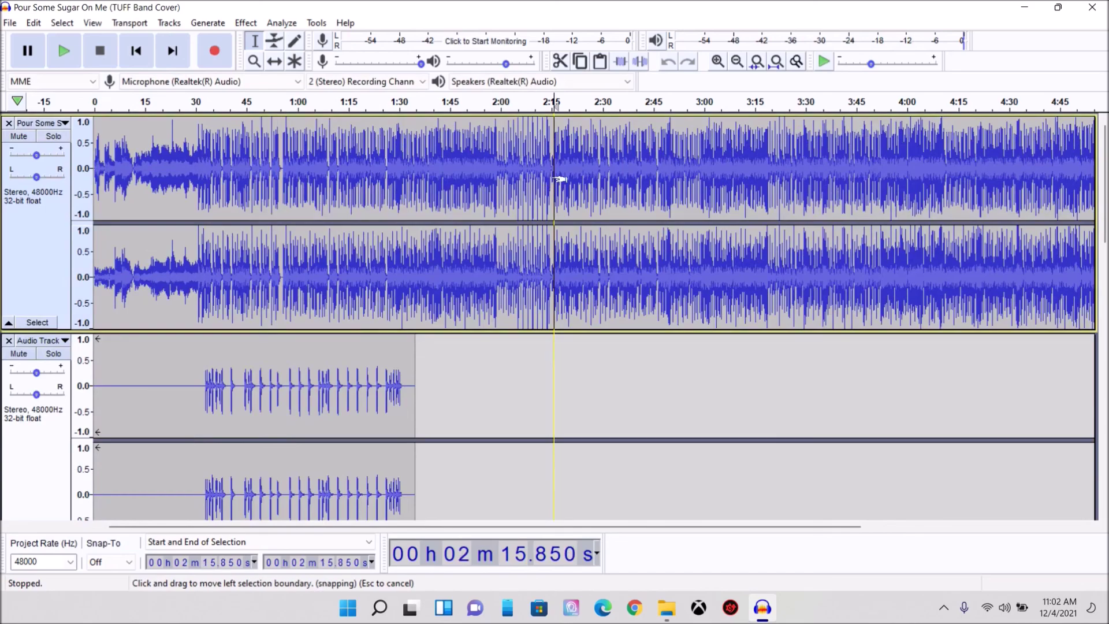
{"action": "left_click", "coordinate": [65, 57]}
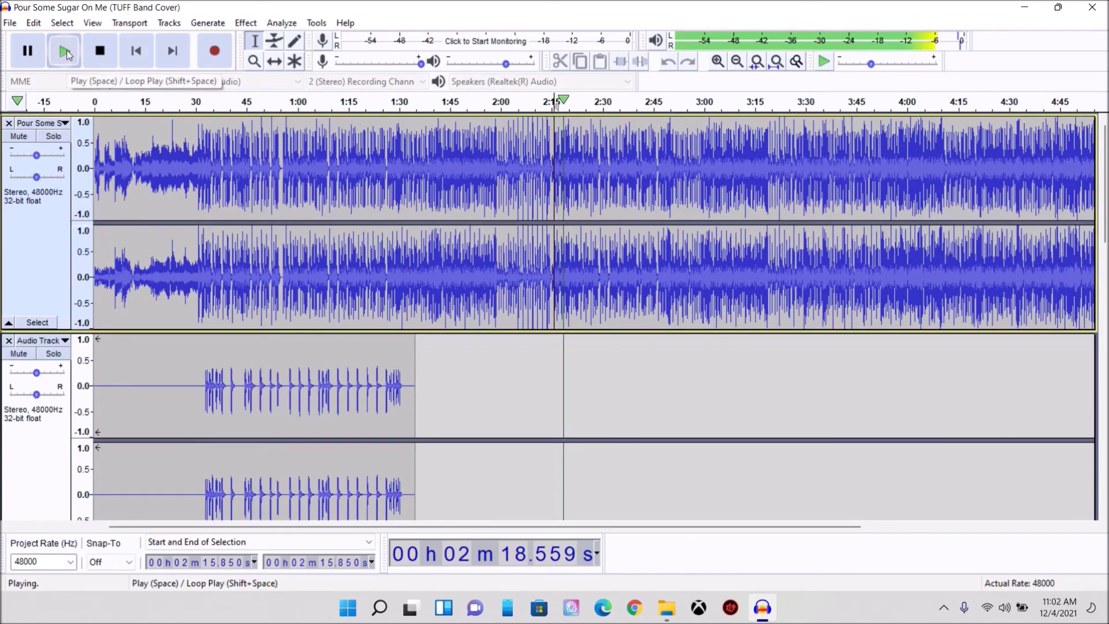
{"action": "left_click", "coordinate": [98, 52]}
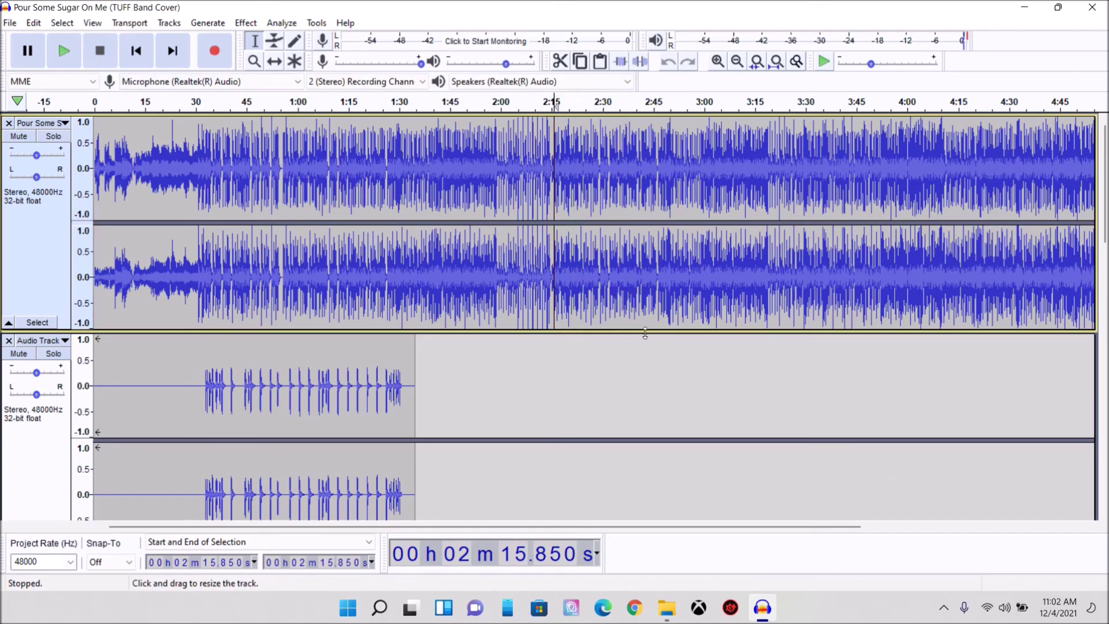
{"action": "scroll", "coordinate": [646, 333], "scroll_direction": "down", "scroll_amount": 6}
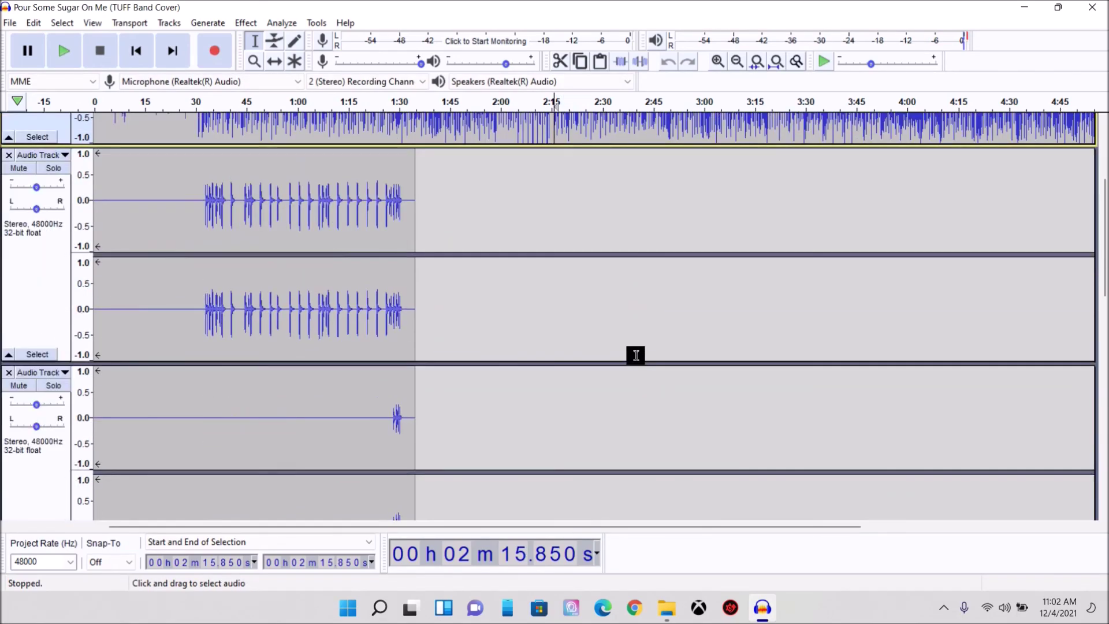
{"action": "scroll", "coordinate": [636, 354], "scroll_direction": "up", "scroll_amount": 6}
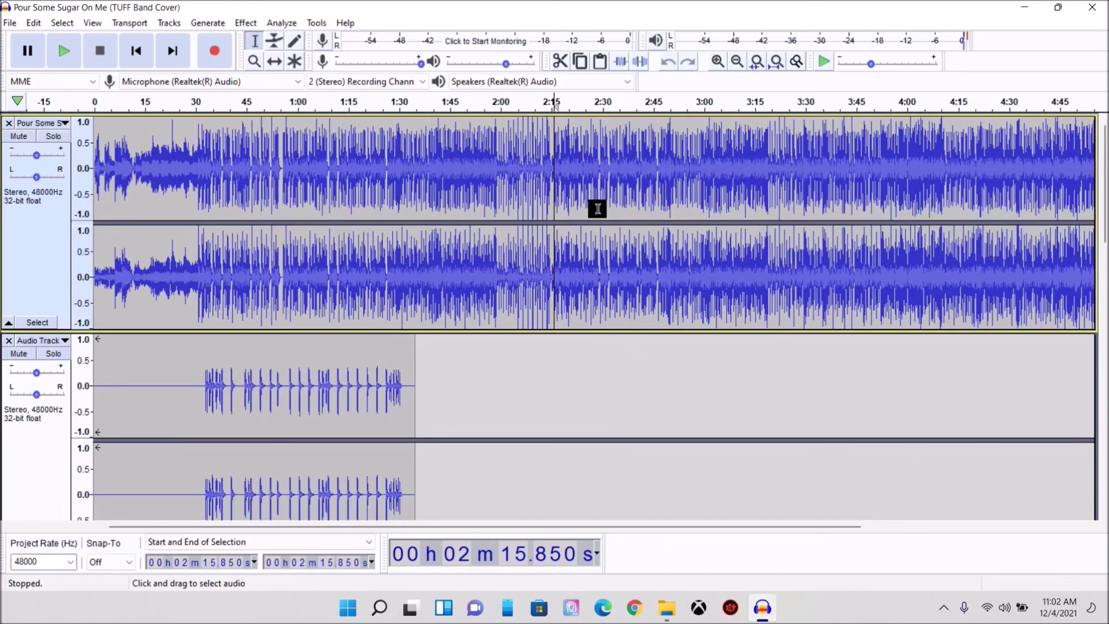